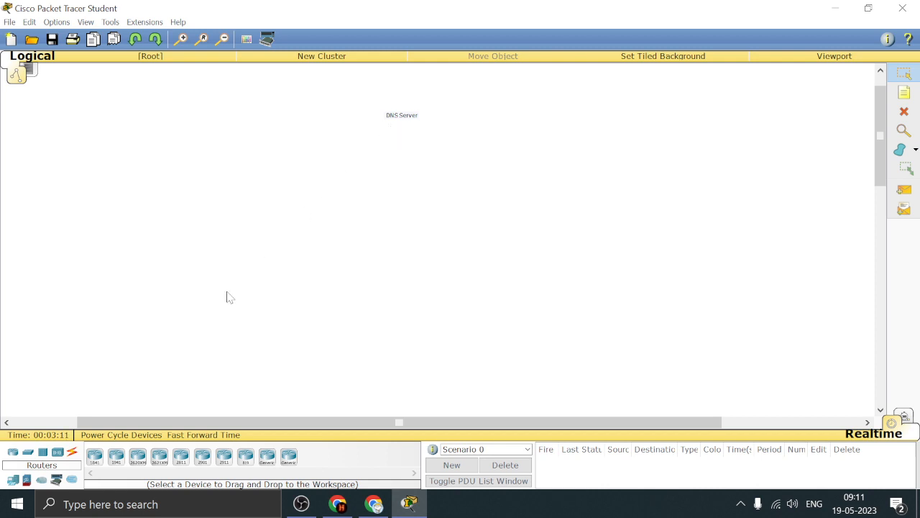
Place three generic PCs side by side in a row in the lower left area of the workspace
left_click(12, 481)
left_click(94, 456)
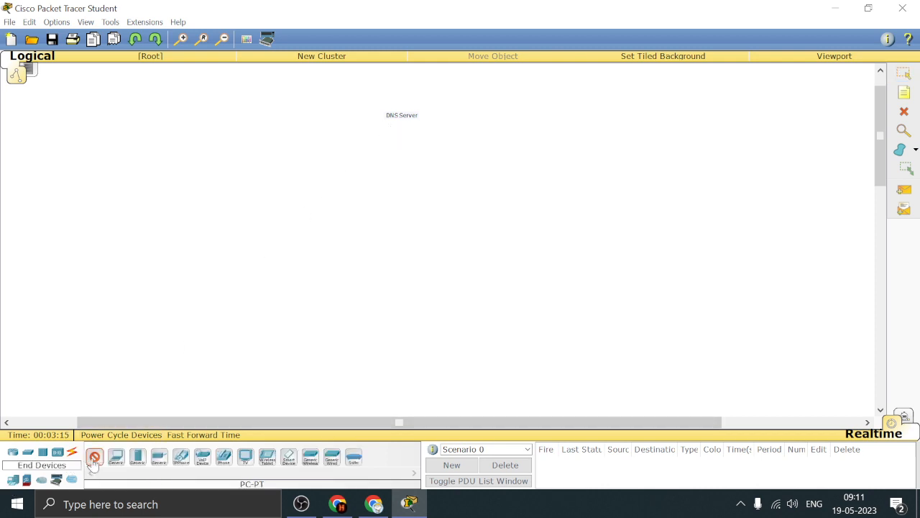
left_click(198, 349)
left_click(94, 456)
left_click(268, 350)
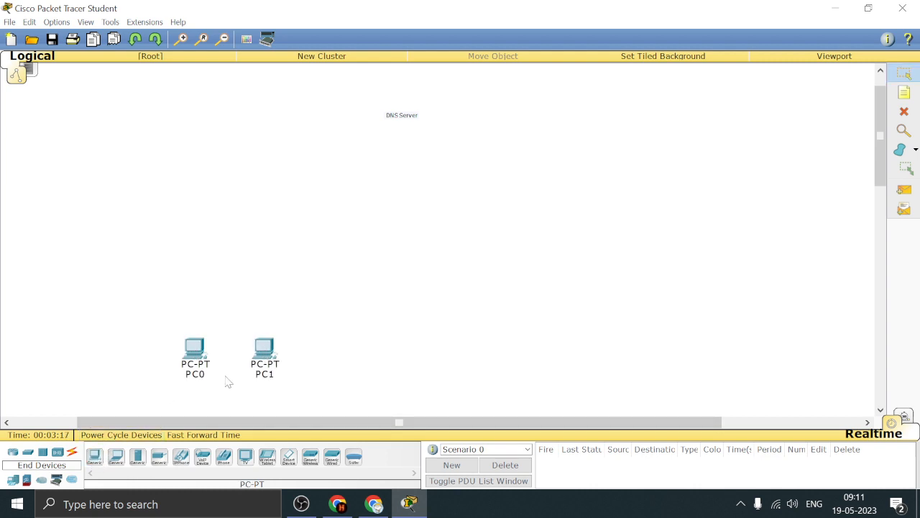
left_click(95, 455)
left_click(353, 350)
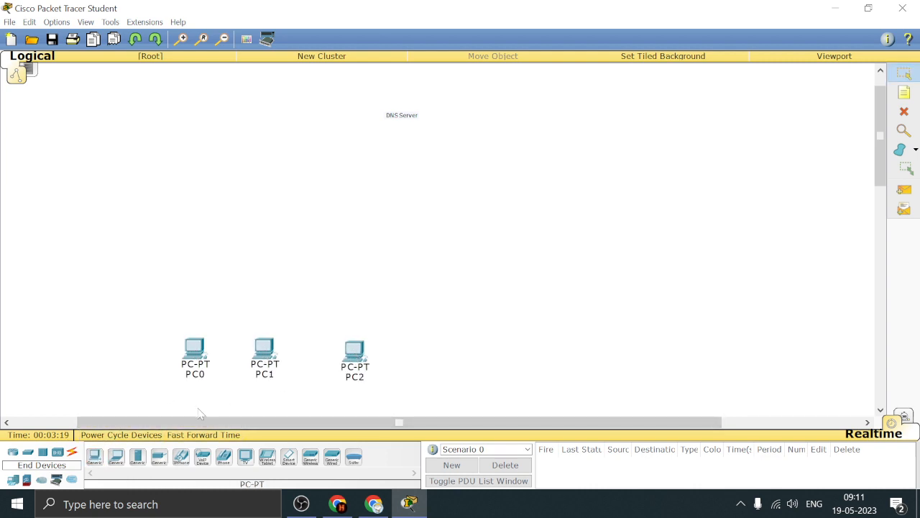
Add a 2960-24TT switch above the middle PC and even out the spacing of the PC row
left_click(27, 451)
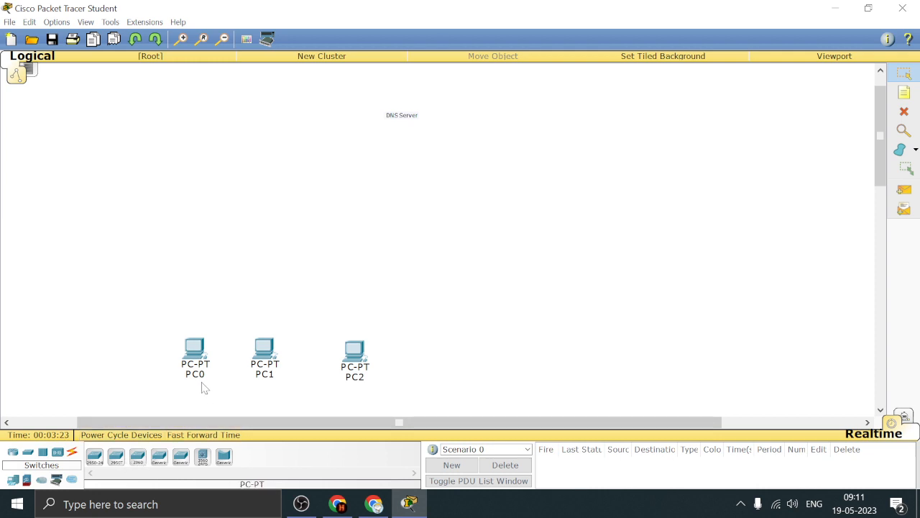
left_click(138, 456)
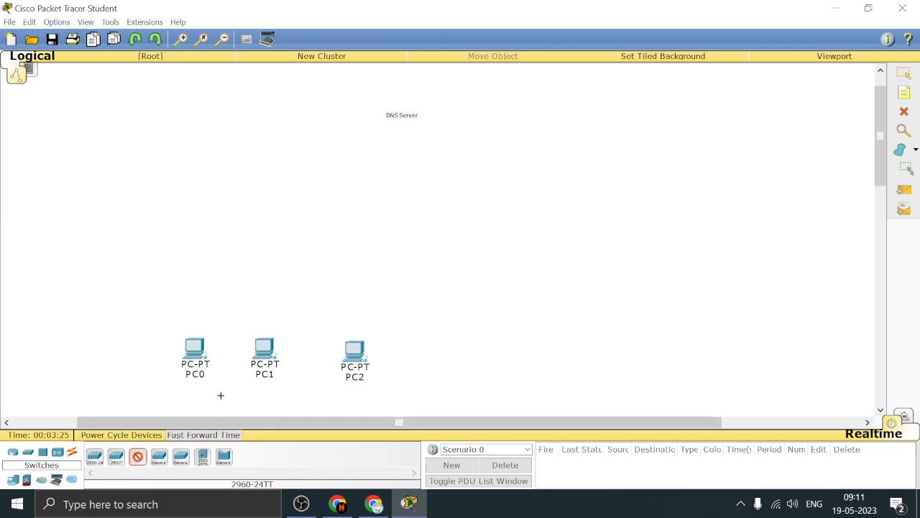
left_click(279, 272)
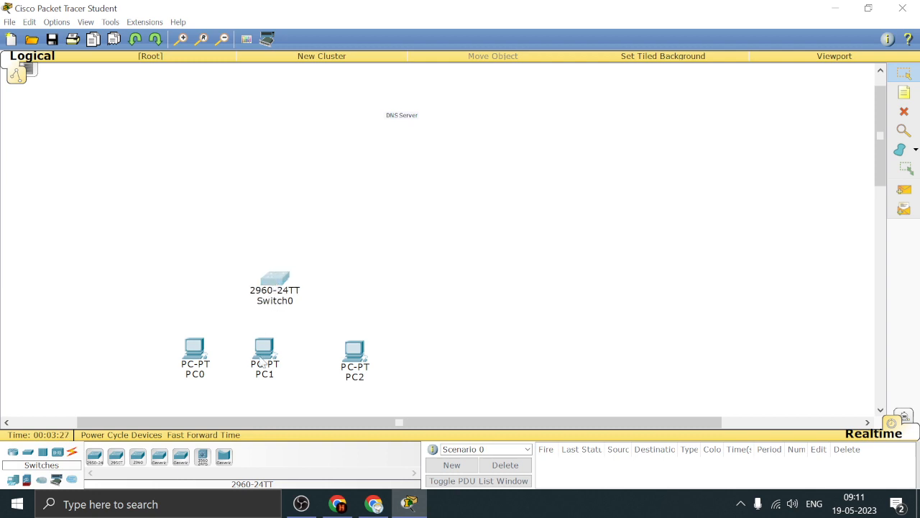
mouse_move(263, 357)
left_mouse_down()
mouse_move(261, 365)
mouse_move(263, 358)
left_mouse_up()
left_click_drag(349, 354, 336, 350)
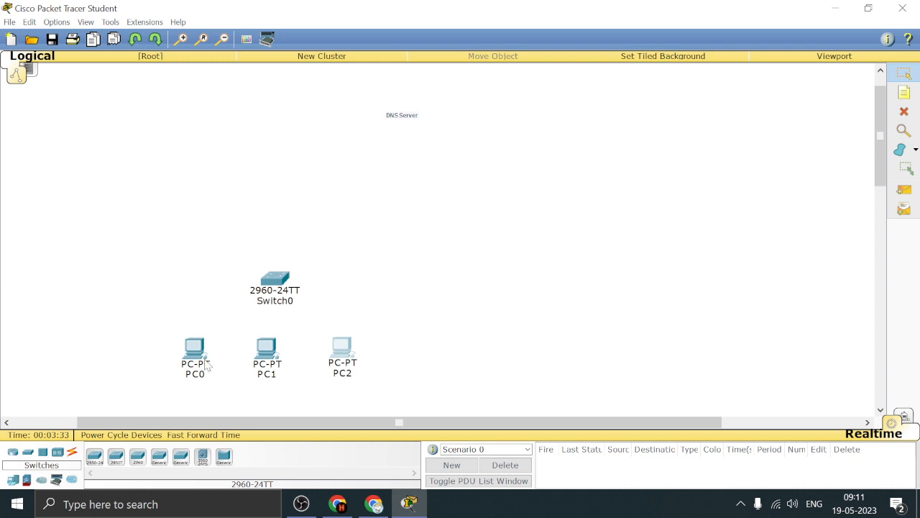
Place two generic servers at about the same height, one above the 2960 switch and one far to its right
left_click(13, 480)
left_click(137, 456)
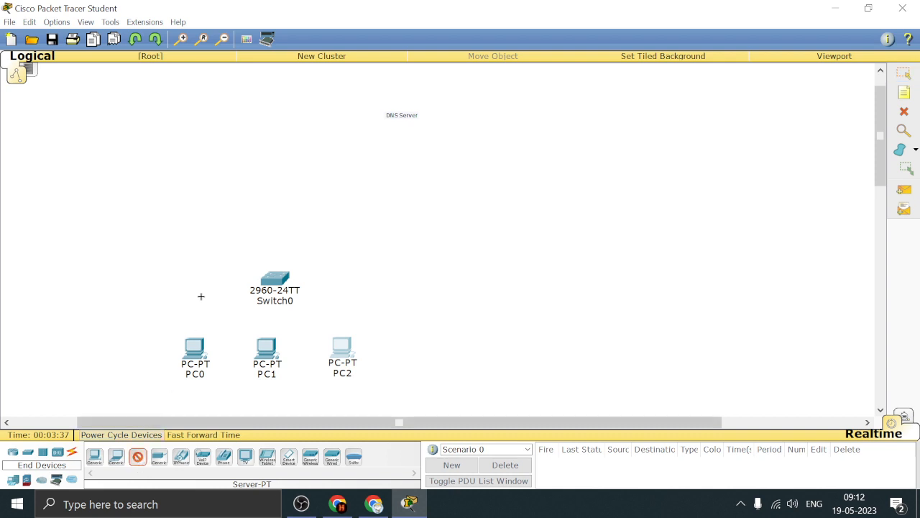
left_click(213, 164)
left_click_drag(211, 161, 206, 156)
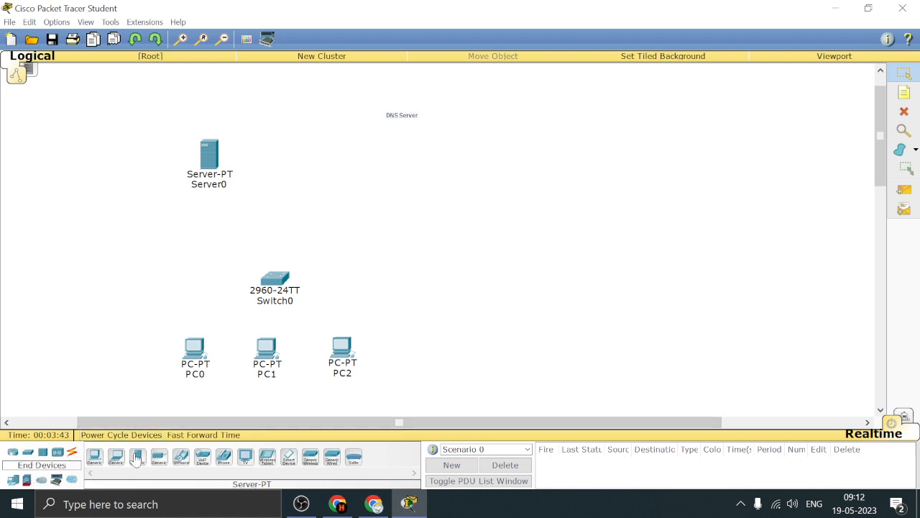
left_click(631, 207)
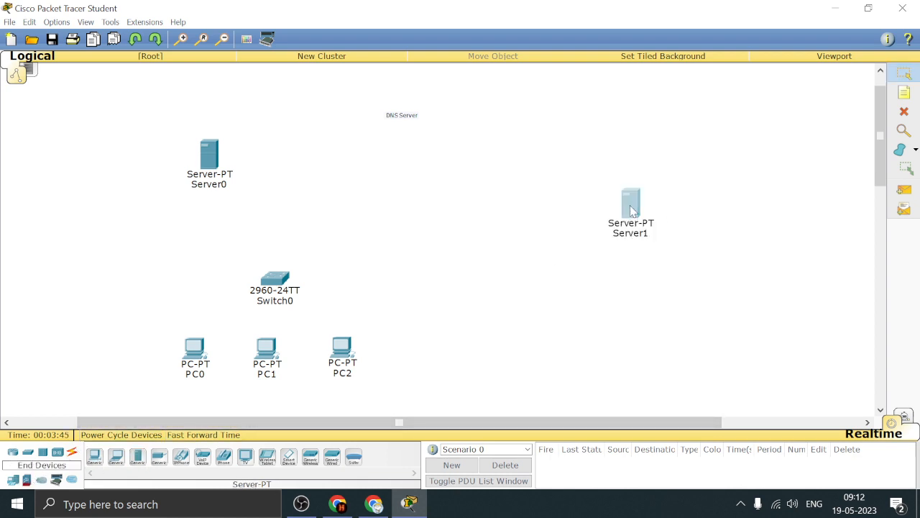
left_click_drag(632, 212, 622, 266)
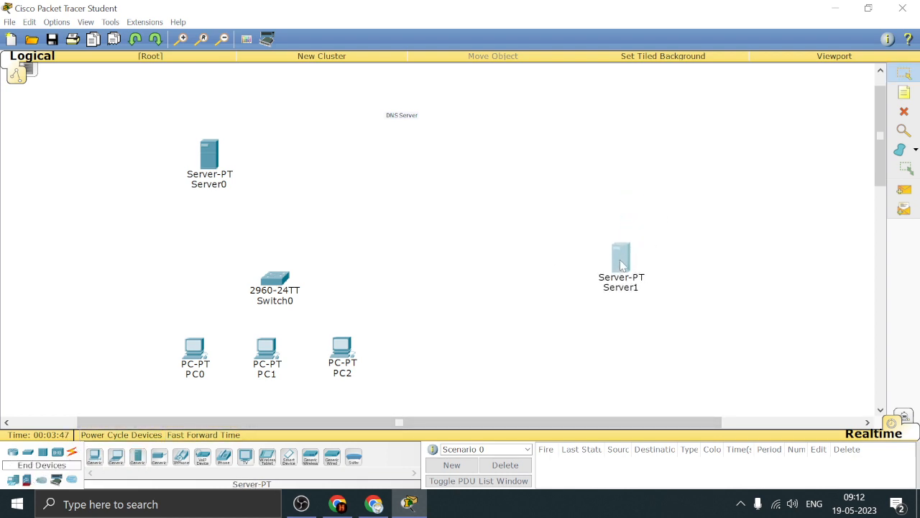
left_click_drag(220, 163, 283, 164)
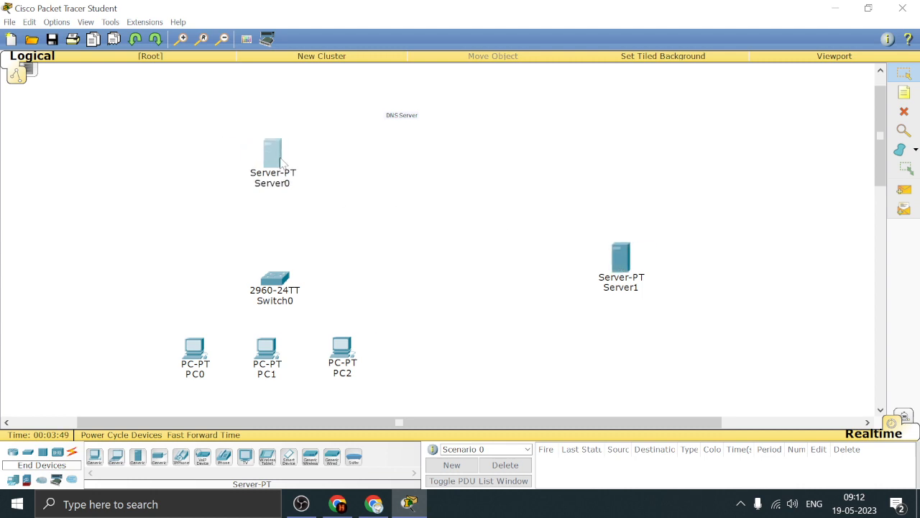
left_click_drag(621, 262, 617, 153)
left_click(581, 195)
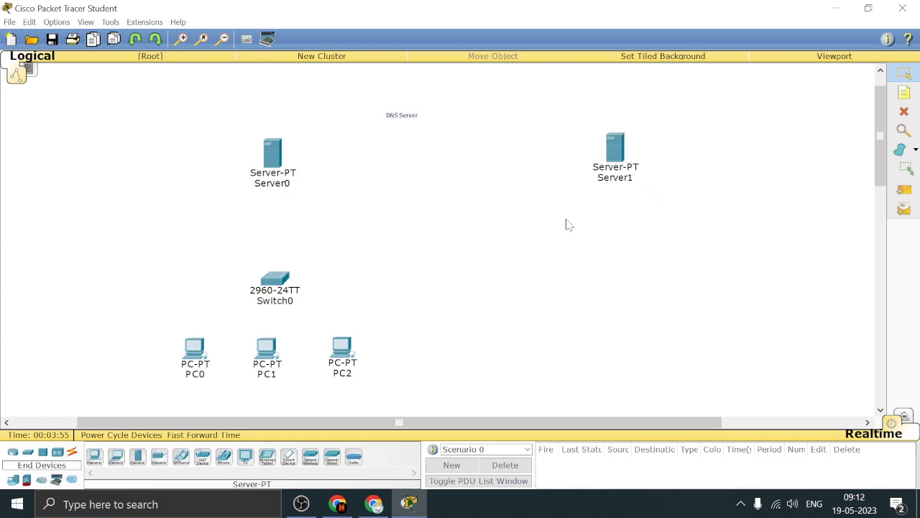
Add a 2960-24TT switch midway between the two servers and a 2950-24 switch below Server1
left_click(27, 452)
left_click(137, 461)
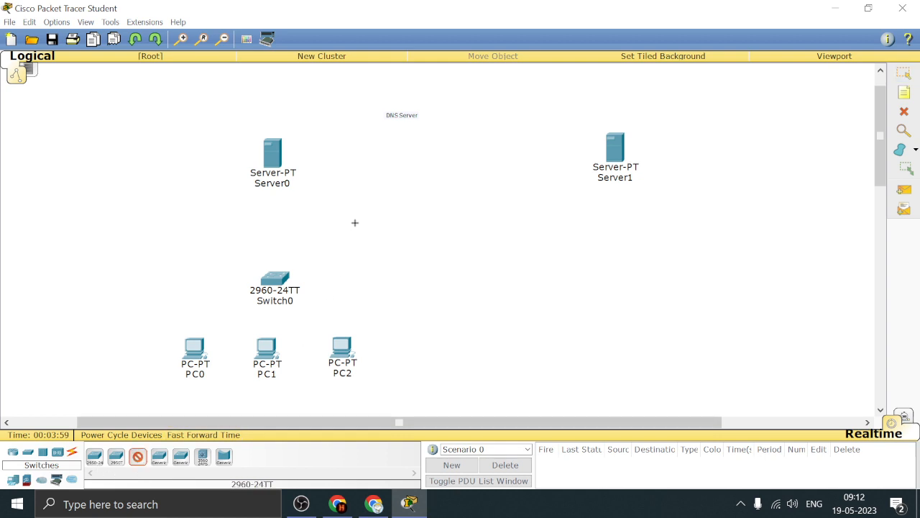
left_click(415, 153)
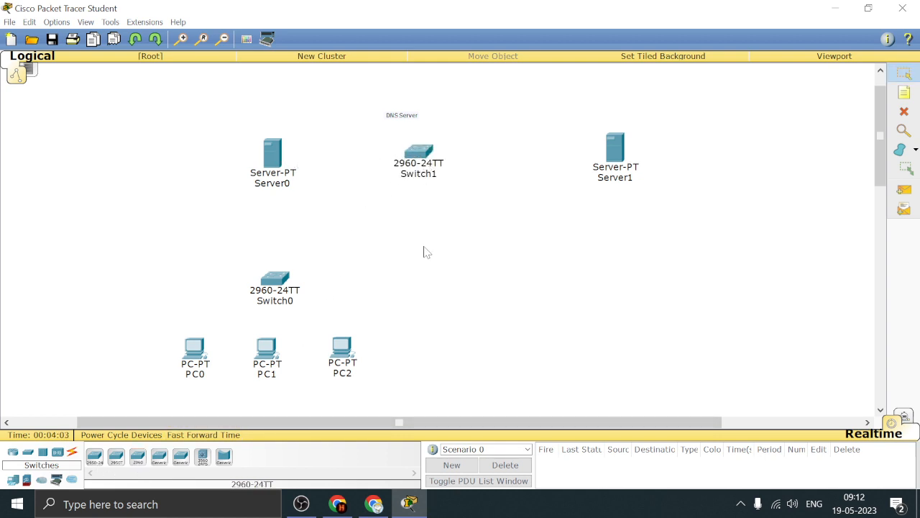
left_click(94, 456)
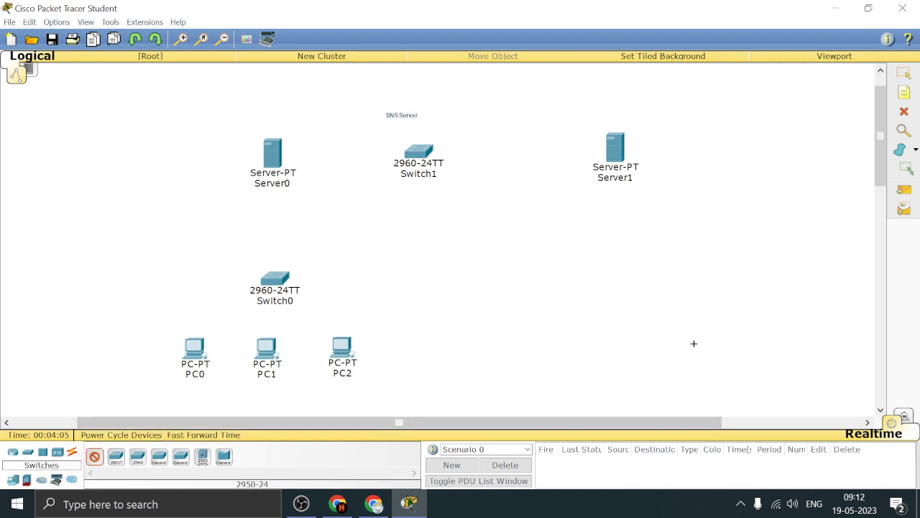
left_click(609, 271)
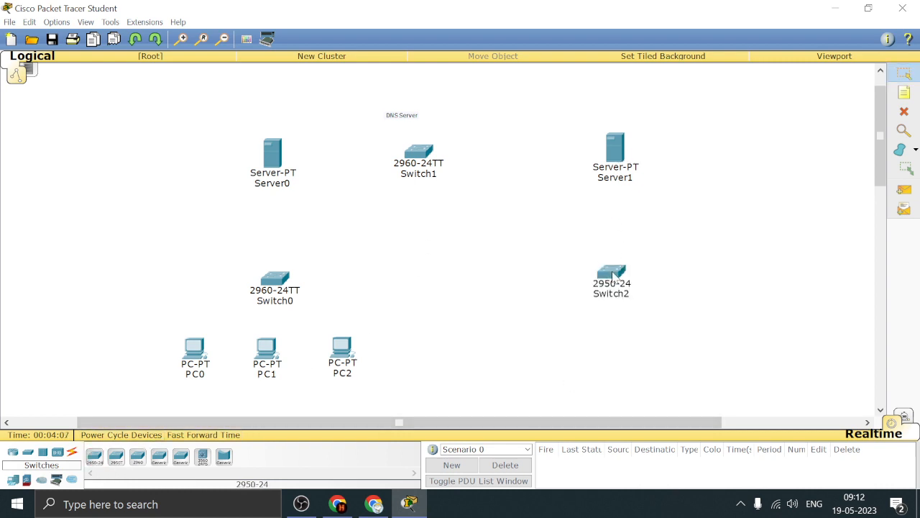
left_click_drag(437, 162, 469, 160)
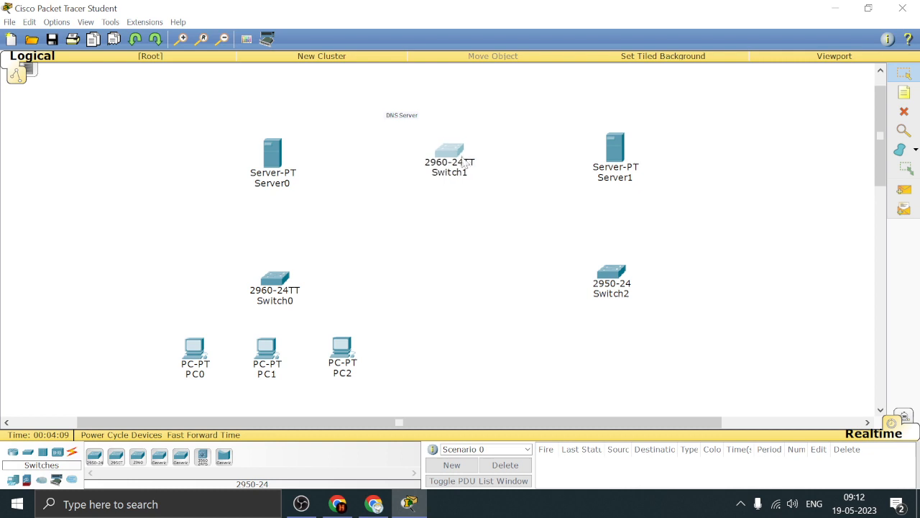
Place a 2911 router between Switch0 and Switch2, below Switch1
left_click(12, 451)
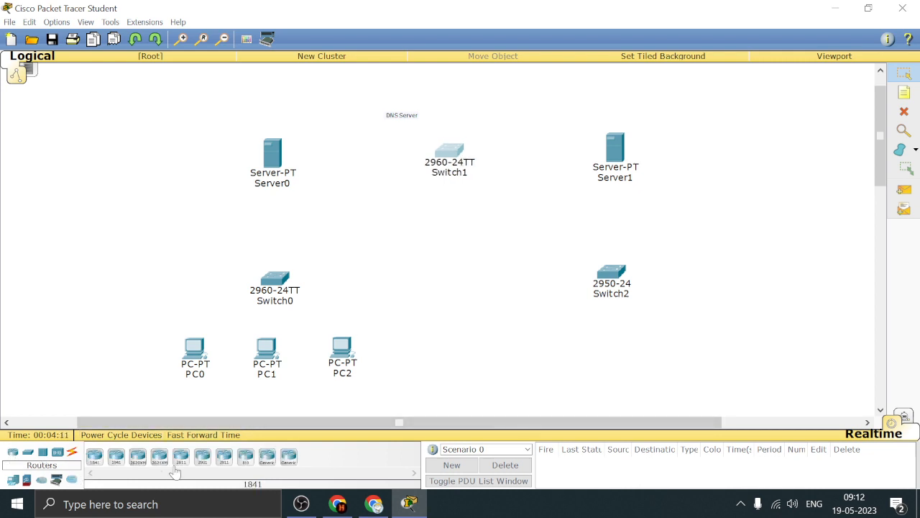
left_click(223, 464)
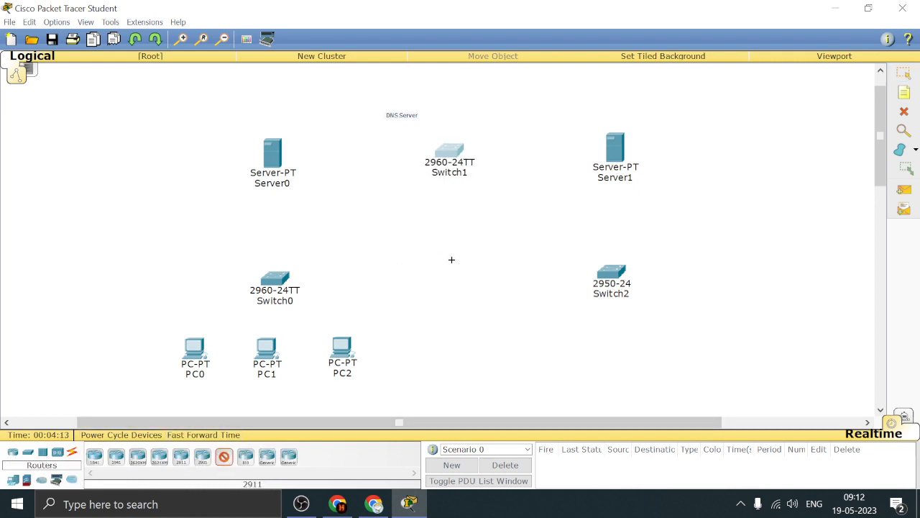
left_click(451, 260)
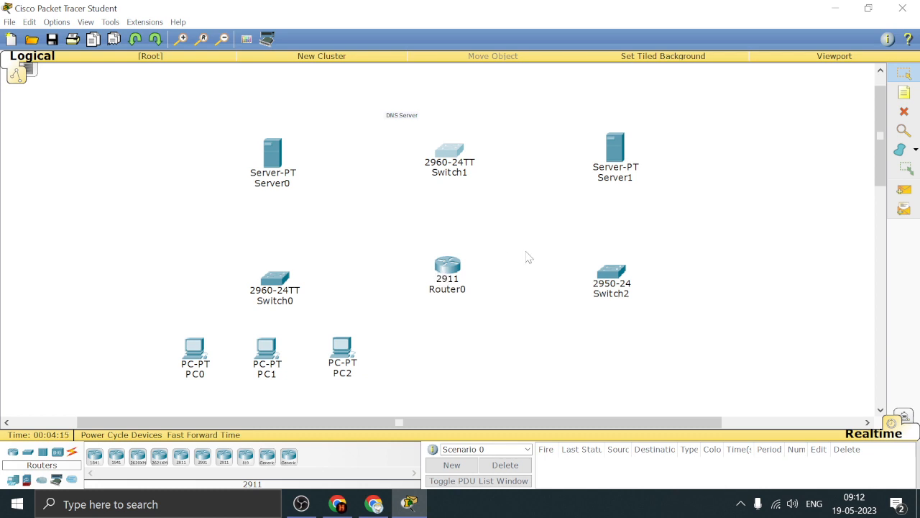
Rename Server0 as DNS SERVER
left_click(266, 184)
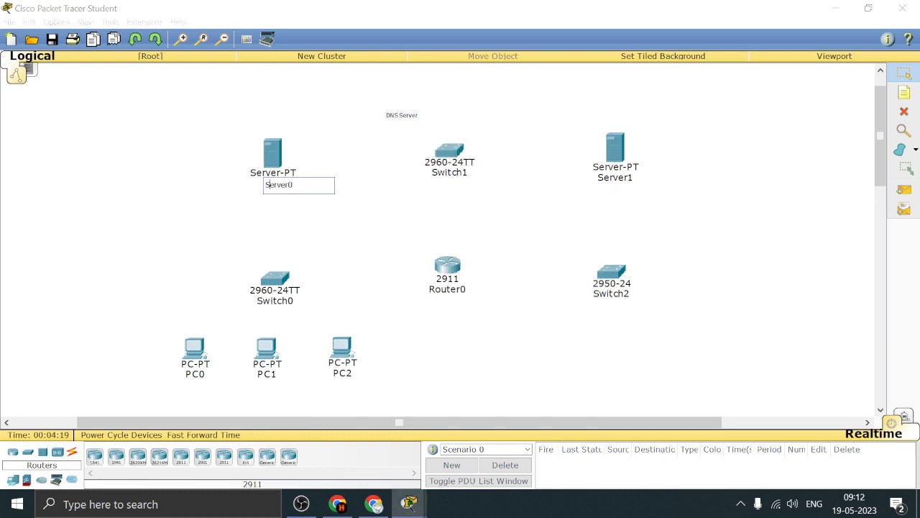
left_click_drag(294, 185, 265, 184)
type("DNS SERVER")
Rename Server1 as WEB SERVER
left_click(620, 178)
left_click_drag(635, 179, 608, 179)
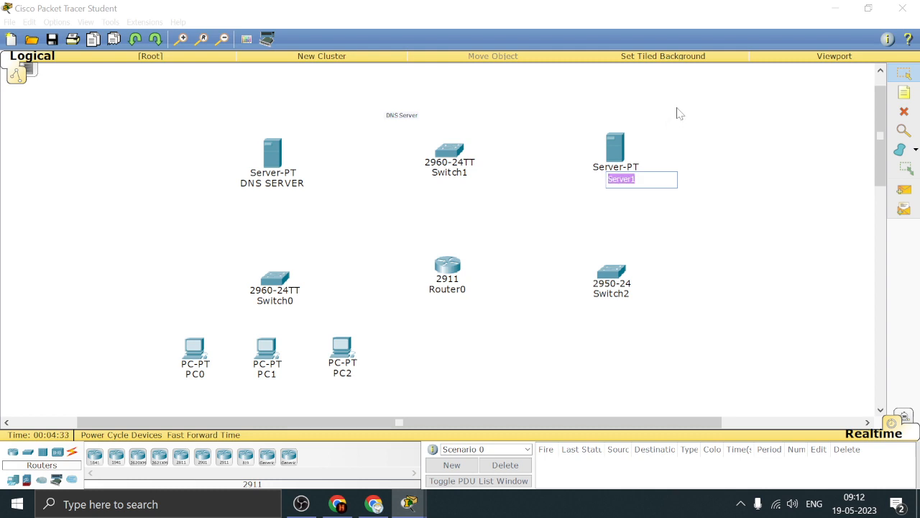
type("WEB SERVER")
left_click(787, 109)
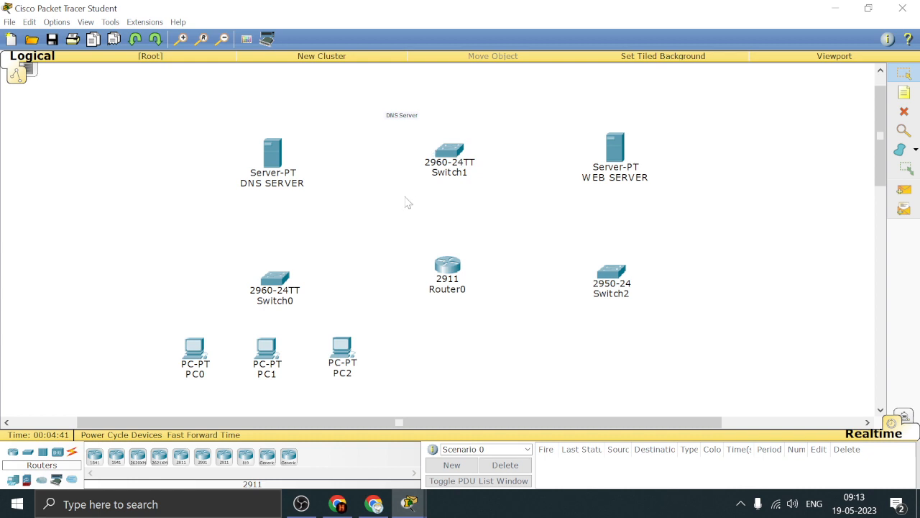
Connect PC0 to the first free FastEthernet port of Switch0 with a copper straight-through cable
left_click(194, 350)
left_click(601, 140)
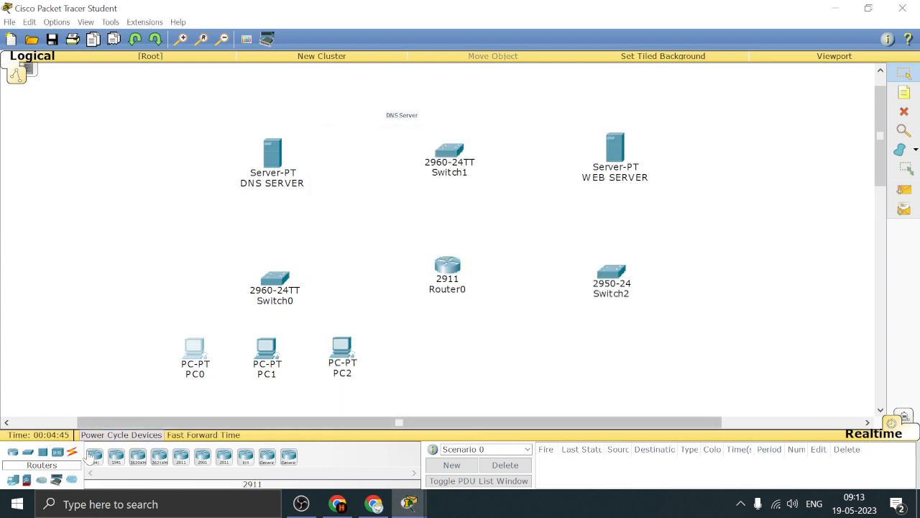
left_click(72, 453)
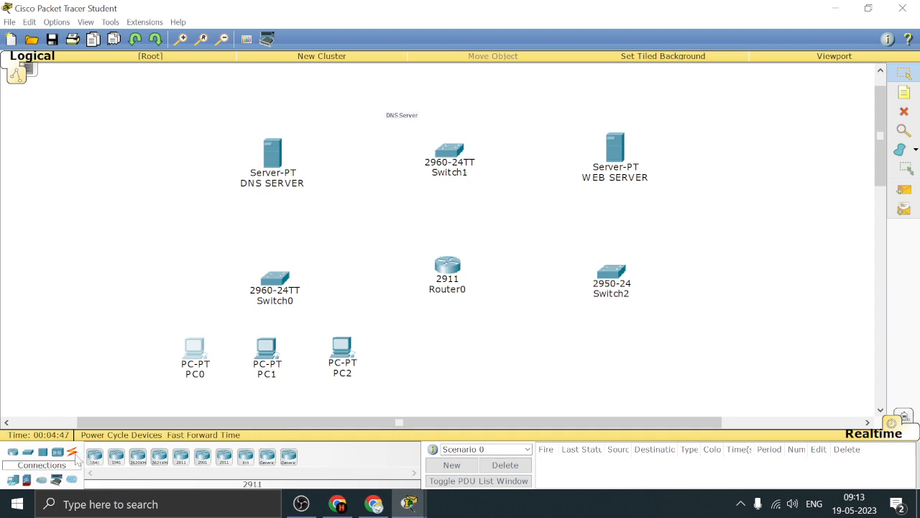
left_click(137, 456)
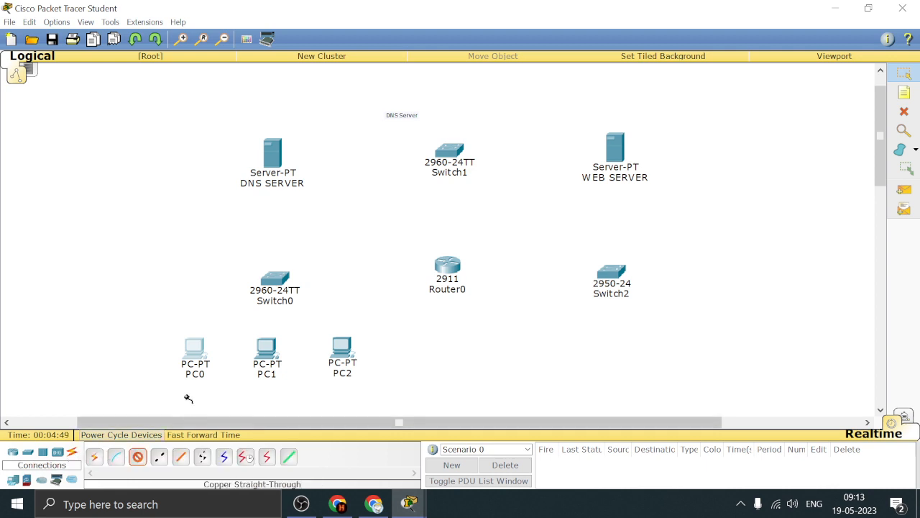
left_click(197, 350)
left_click(266, 370)
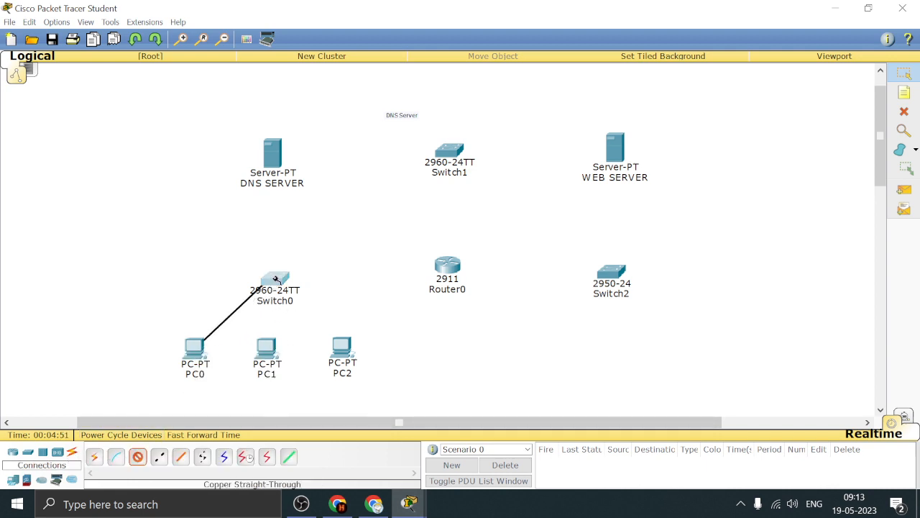
left_click(274, 281)
left_click(344, 24)
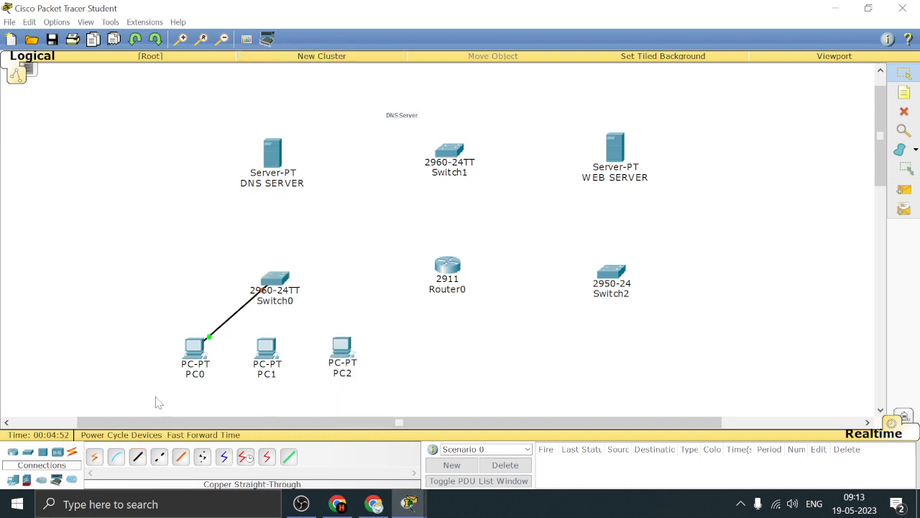
Connect PC1 to the next free FastEthernet port of Switch0 with a copper straight-through cable
left_click(138, 456)
left_click(265, 360)
left_click(305, 382)
left_click(271, 280)
left_click(328, 25)
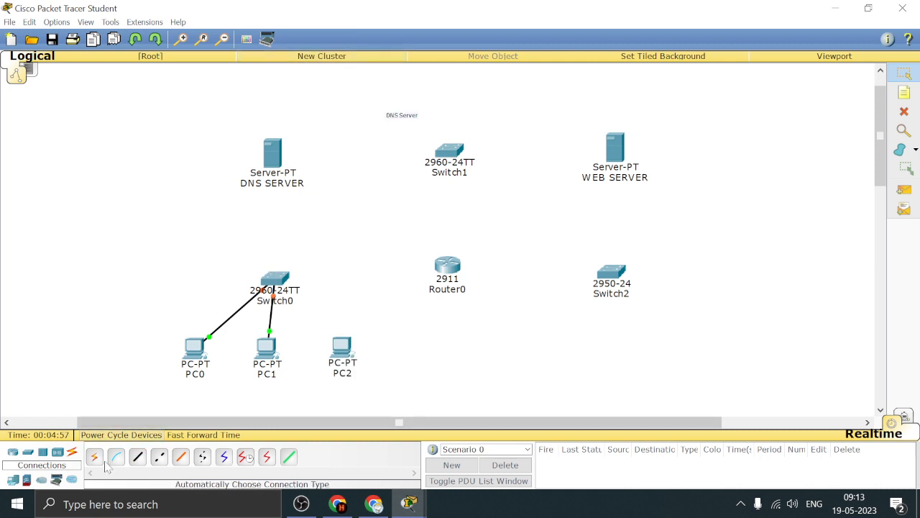
Connect PC2's FastEthernet0 port to the next free FastEthernet port of Switch0 with a copper straight-through cable
left_click(138, 456)
left_click(342, 350)
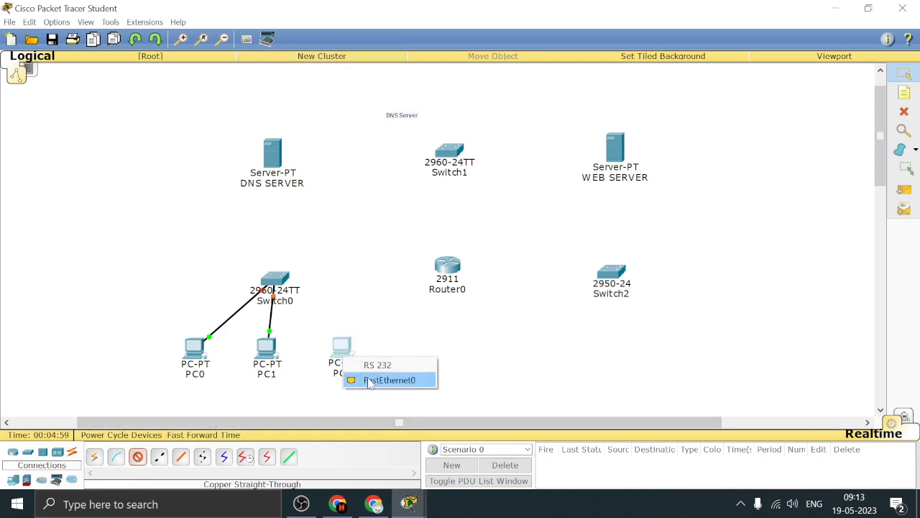
left_click(391, 378)
left_click(275, 282)
left_click(364, 24)
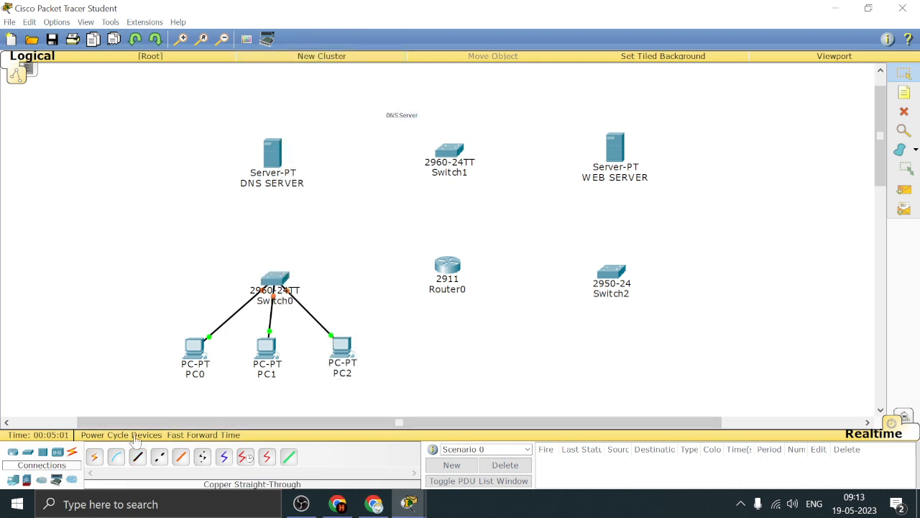
Connect Switch0's FastEthernet0/4 port to Router0's GigabitEthernet0/0 port with a copper straight-through cable
left_click(273, 280)
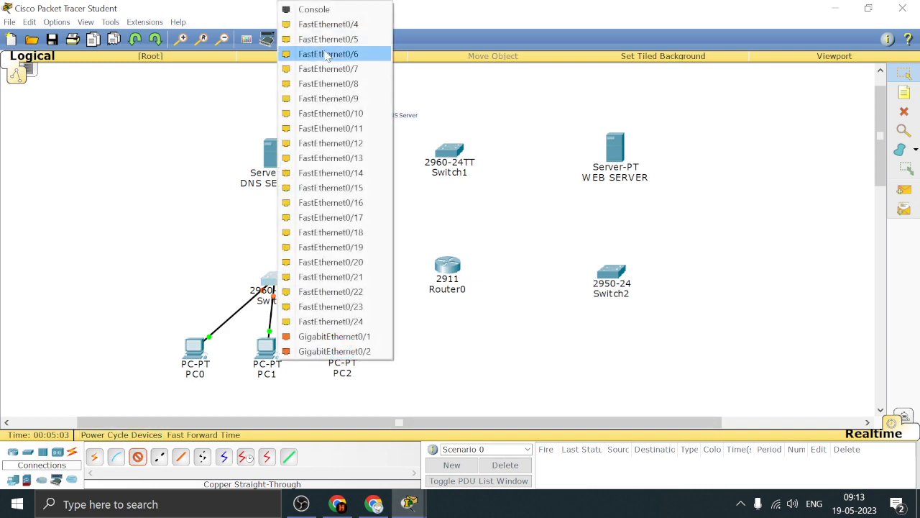
left_click(329, 23)
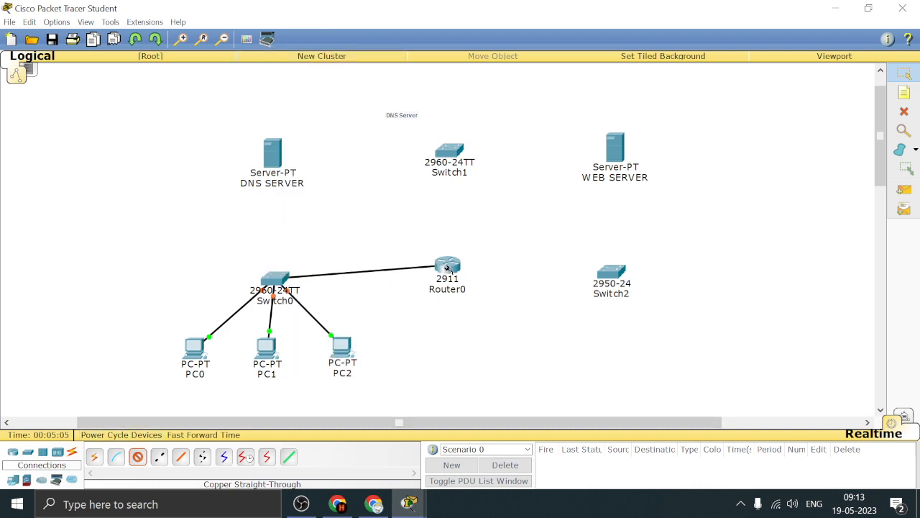
left_click(447, 268)
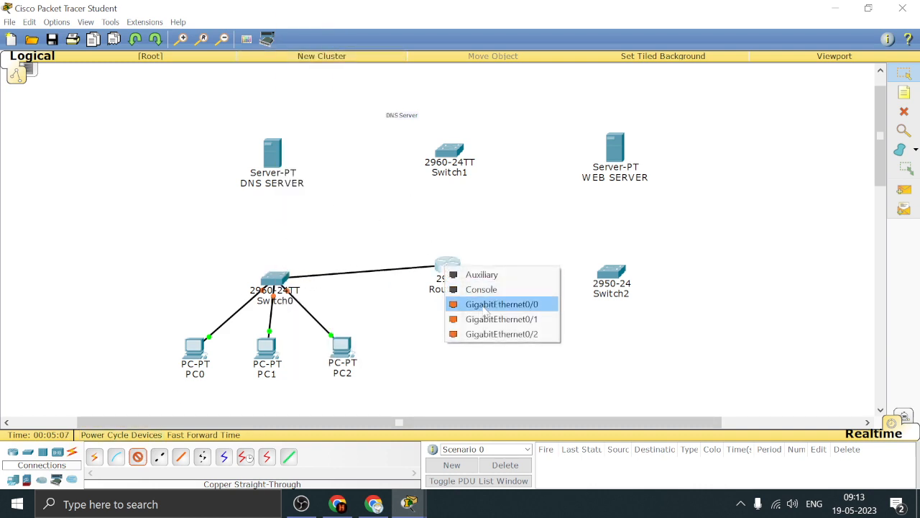
left_click(529, 305)
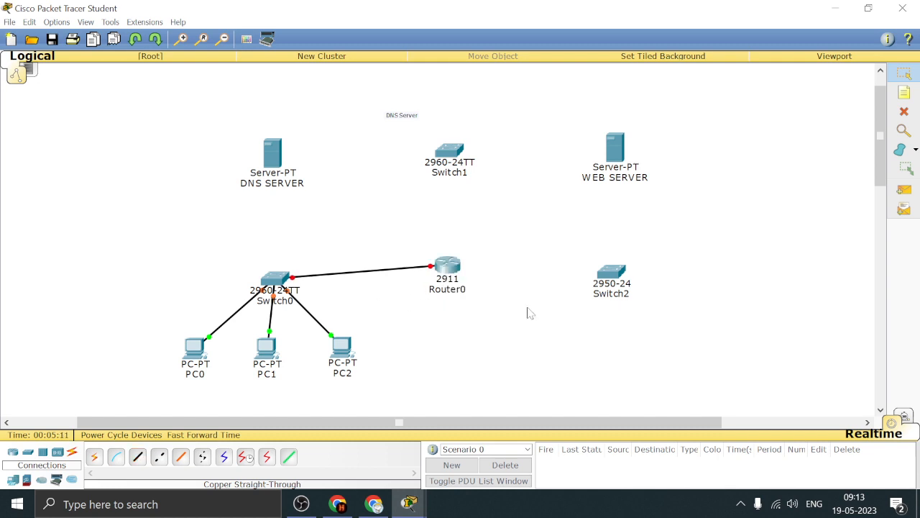
Add the note GE0/0 beside Router0, below its link to Switch0
left_click(904, 92)
left_click(470, 324)
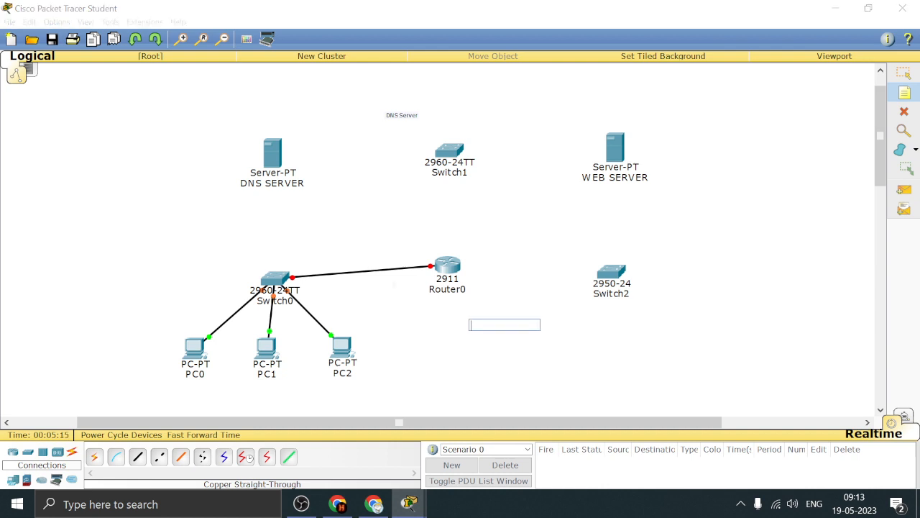
left_click(393, 285)
type("GE0/0")
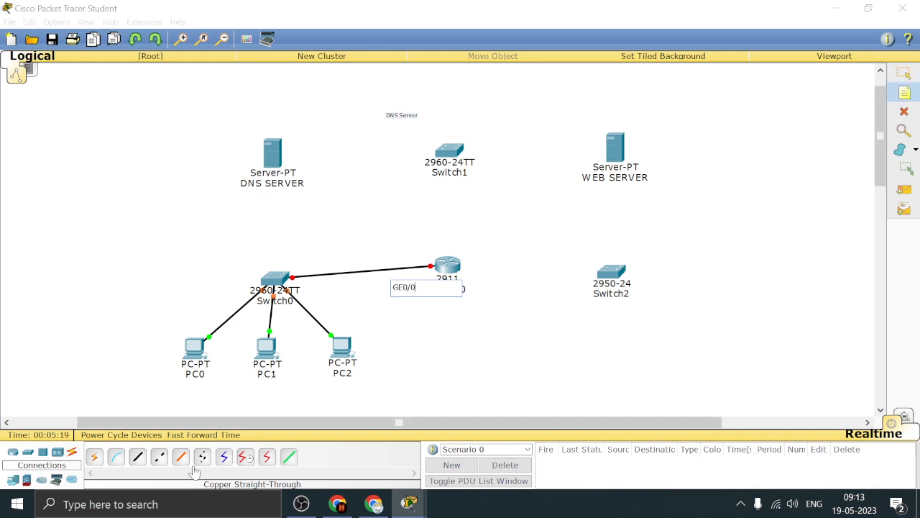
Connect Router0's GigabitEthernet0/1 port to Switch2's FastEthernet0/2 port with a copper straight-through cable
left_click(138, 459)
left_click(448, 267)
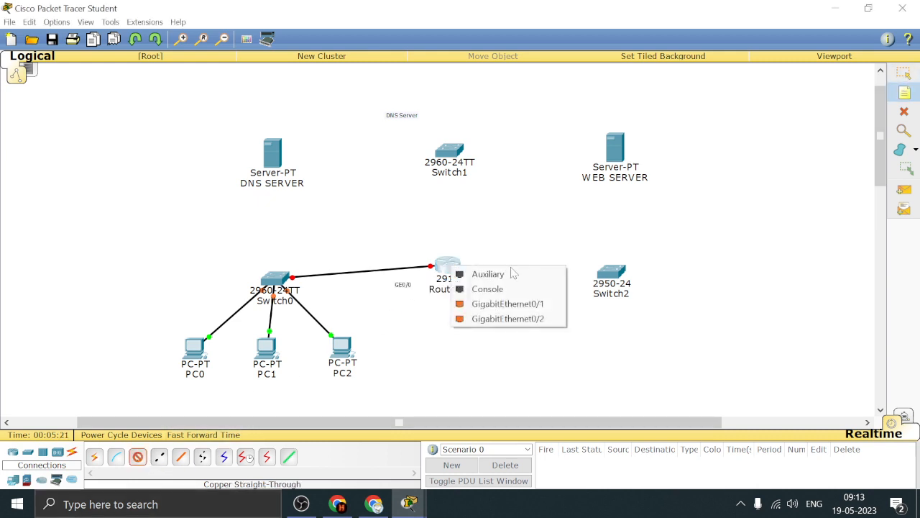
left_click(548, 305)
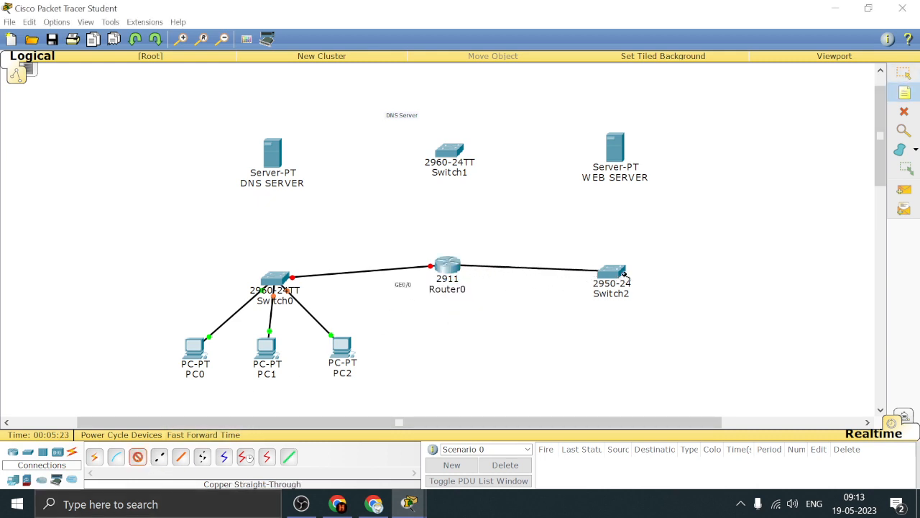
left_click(617, 276)
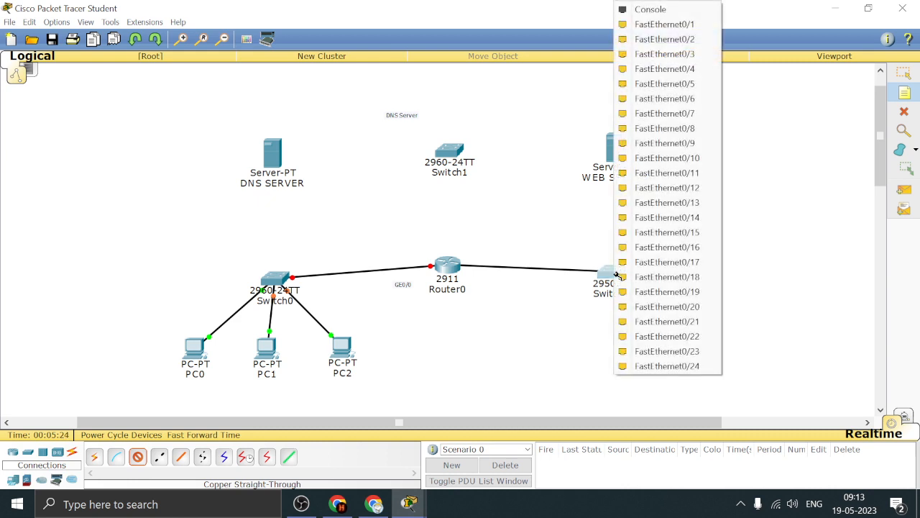
left_click(670, 39)
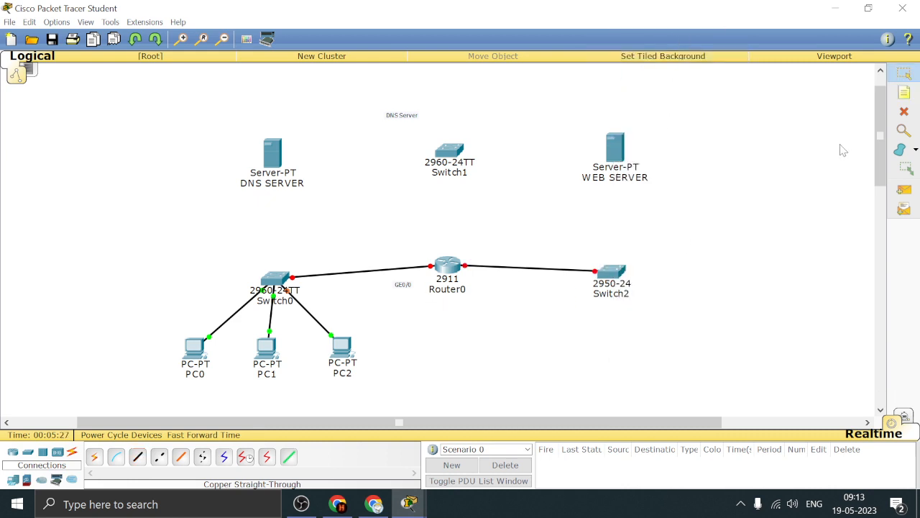
Add the note GE0/1 beside Router0 below its link to Switch2, and nudge the GE0/1 and GE0/0 notes closer to their links
left_click(905, 93)
left_click(585, 324)
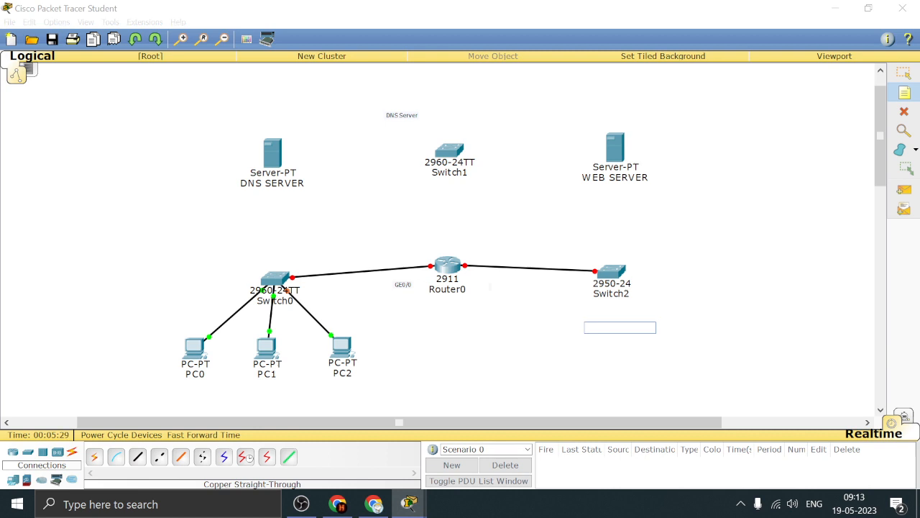
left_click(490, 287)
type("GE0/1")
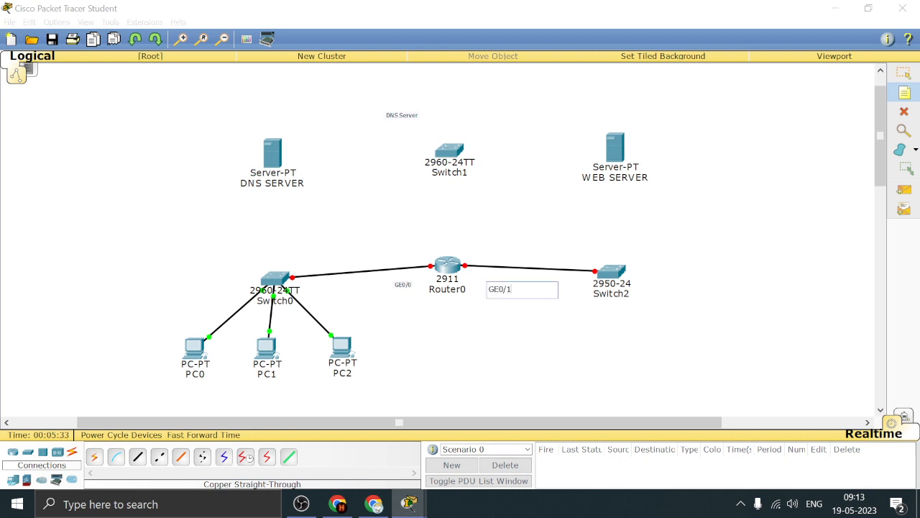
key("Escape")
left_click_drag(502, 283, 499, 279)
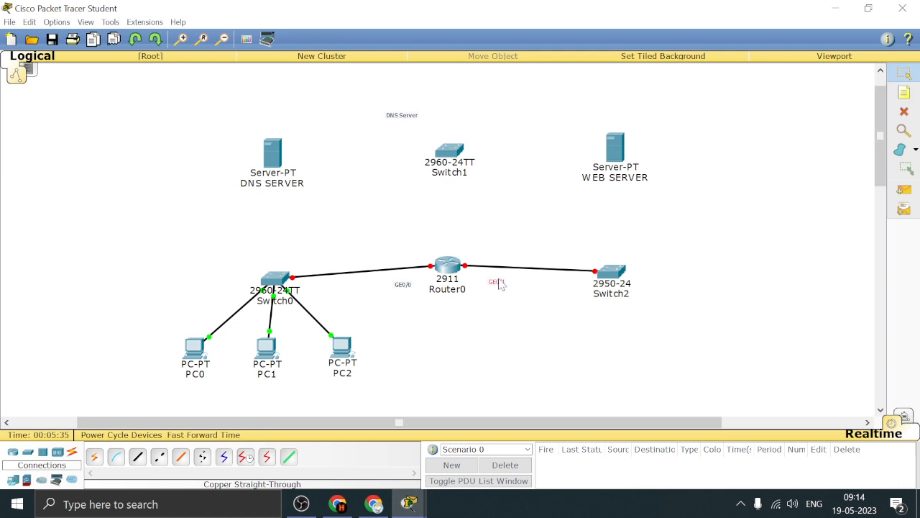
left_click_drag(410, 291, 405, 285)
Connect Switch2's FastEthernet0/1 port to WEB SERVER with a copper straight-through cable
left_click(615, 279)
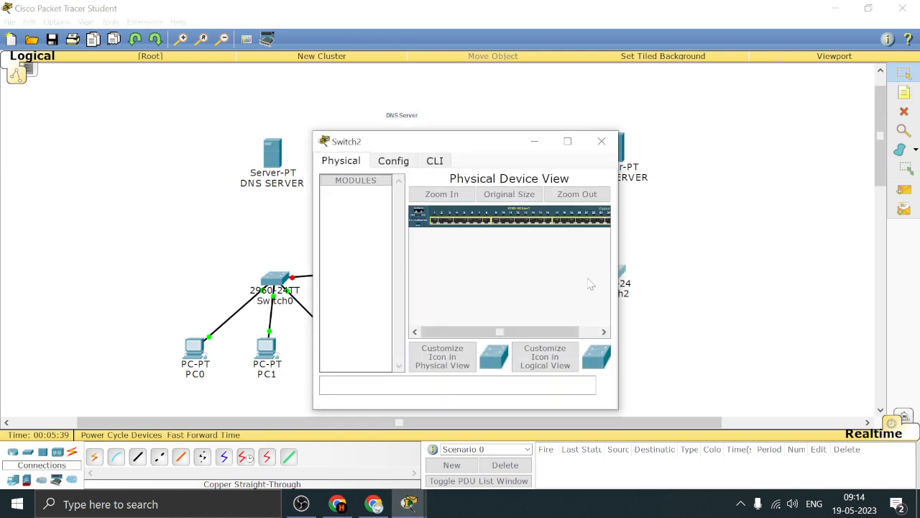
left_click(601, 140)
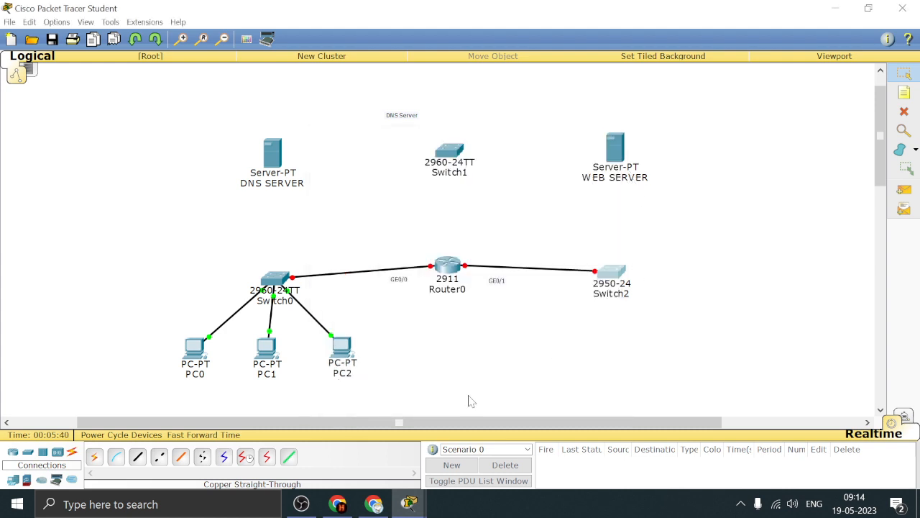
left_click(138, 456)
left_click(617, 270)
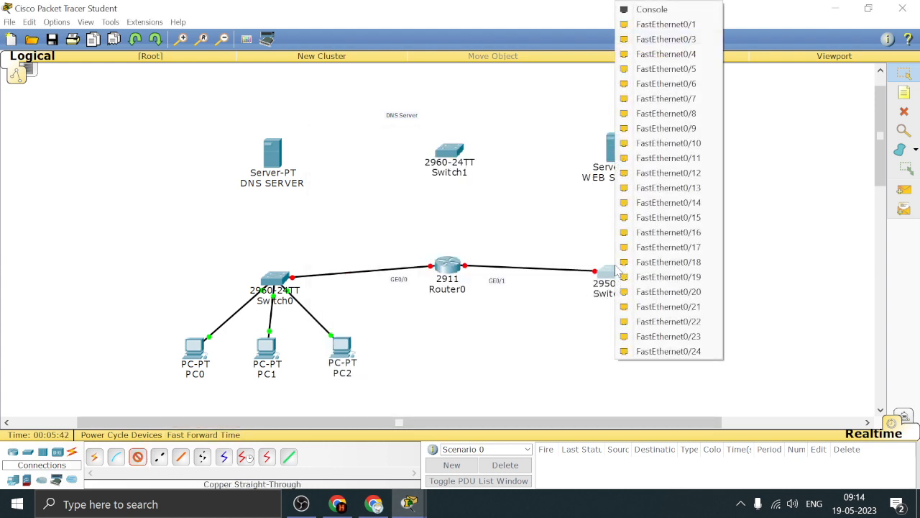
left_click(680, 26)
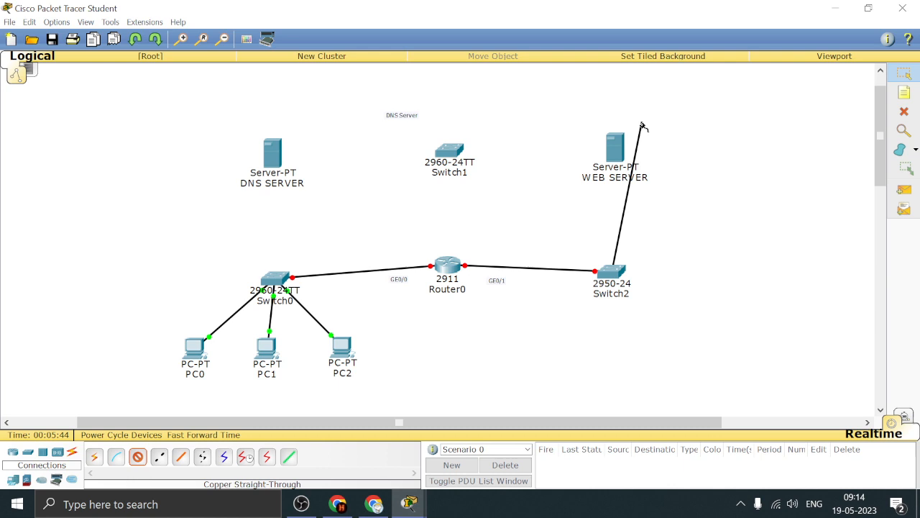
left_click(615, 158)
left_click(647, 169)
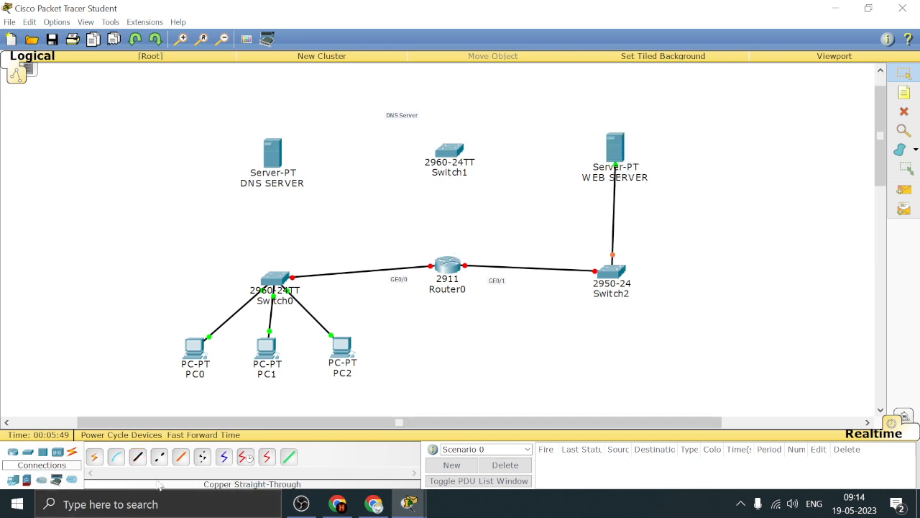
Connect Router0's GigabitEthernet0/2 port to Switch1's FastEthernet0/2 port with a copper straight-through cable
left_click(138, 456)
left_click(447, 267)
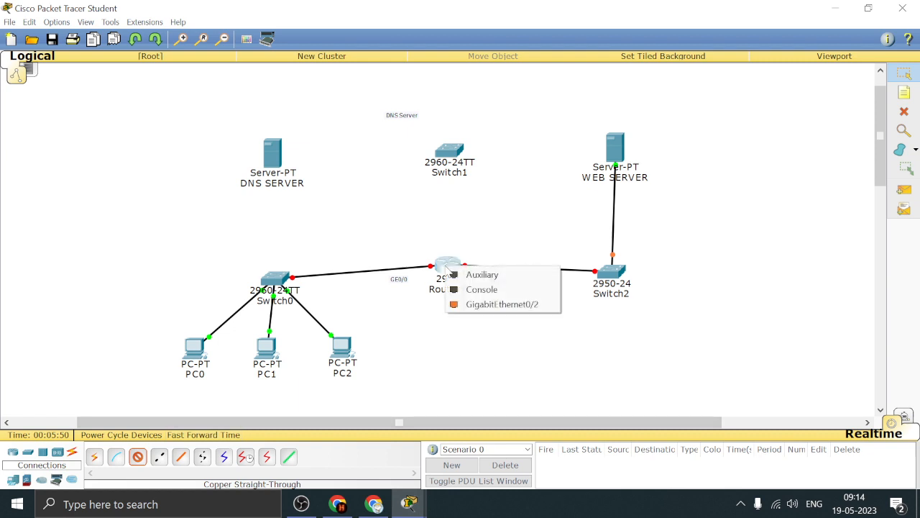
left_click(491, 308)
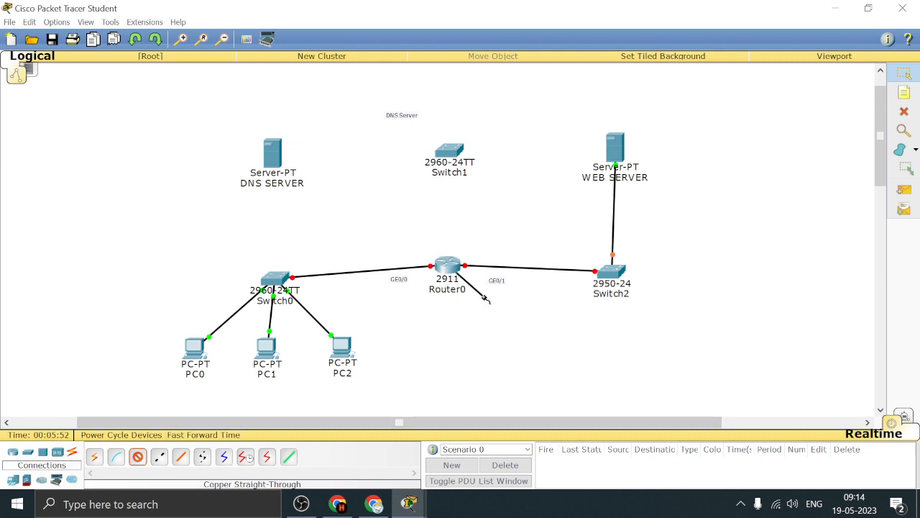
left_click(451, 153)
left_click(498, 39)
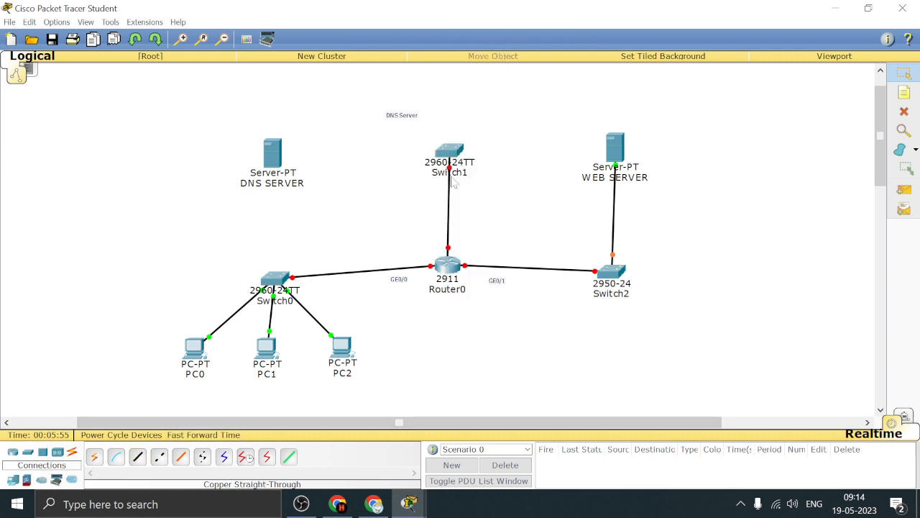
Add the note GE0/2 above Router0, beside its link to Switch1
left_click(905, 95)
left_click(548, 265)
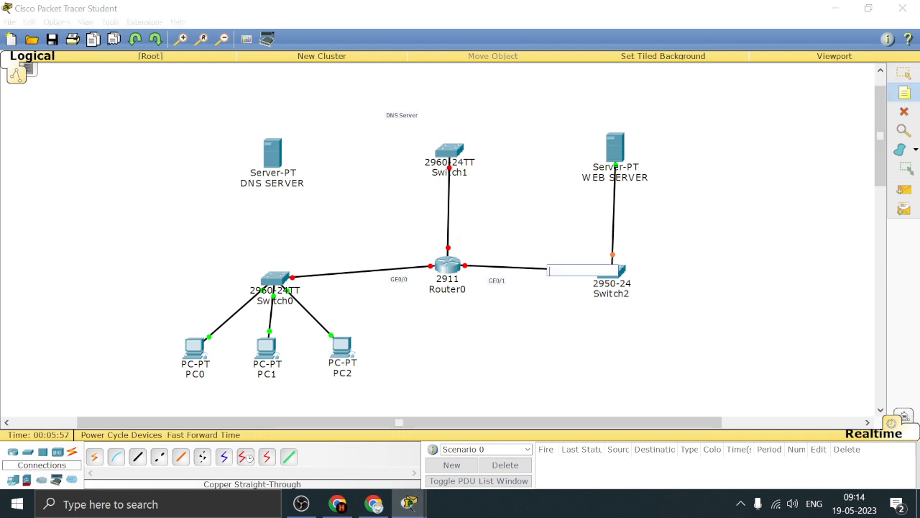
left_click(456, 235)
type("GE0/2")
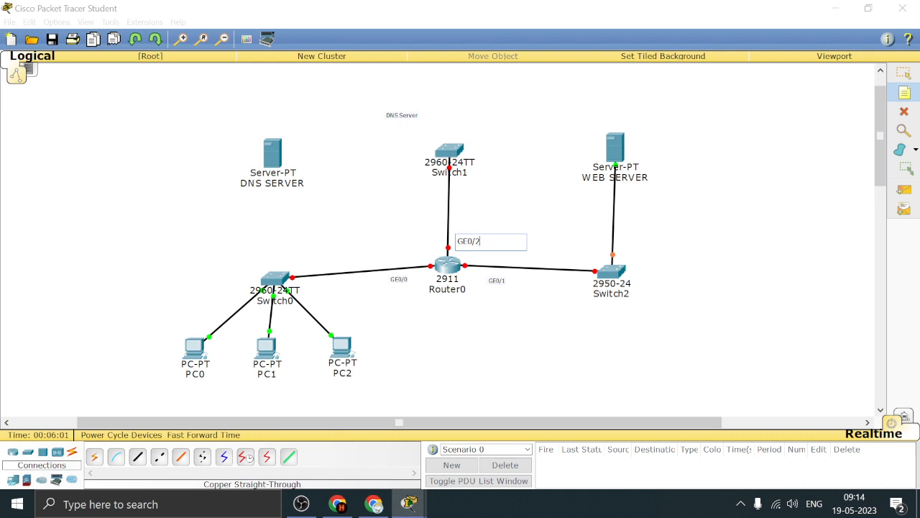
Connect Switch1's FastEthernet0/1 port to DNS SERVER with a copper straight-through cable, and move Router0 slightly down, level with Switch2
mouse_move(301, 504)
left_click(138, 457)
left_click(449, 151)
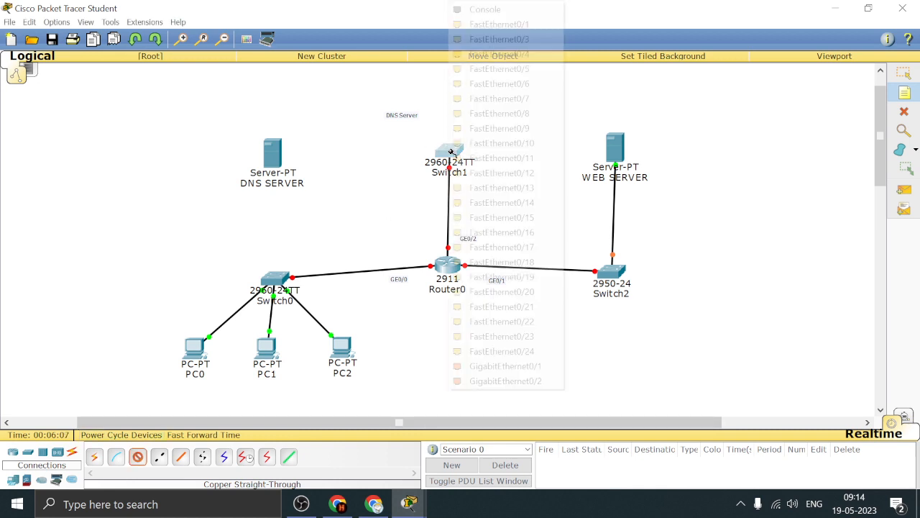
left_click(490, 23)
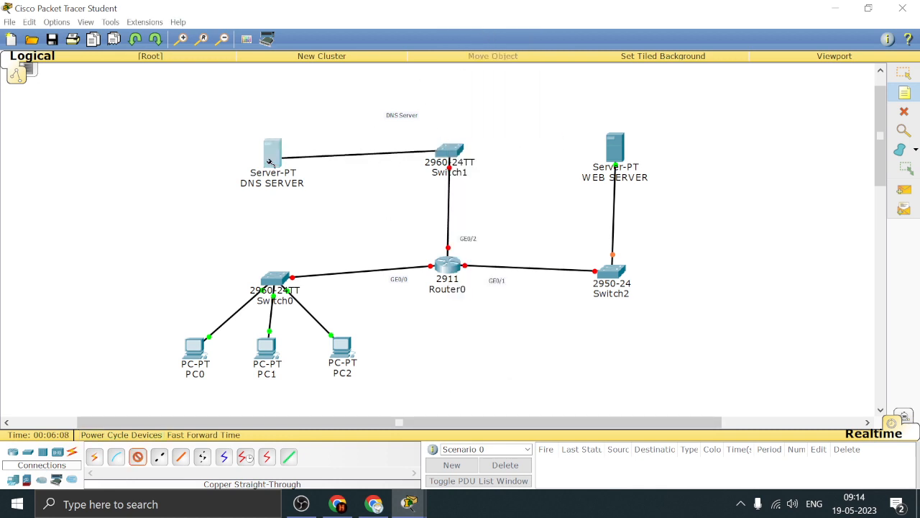
left_click(273, 155)
left_click(325, 168)
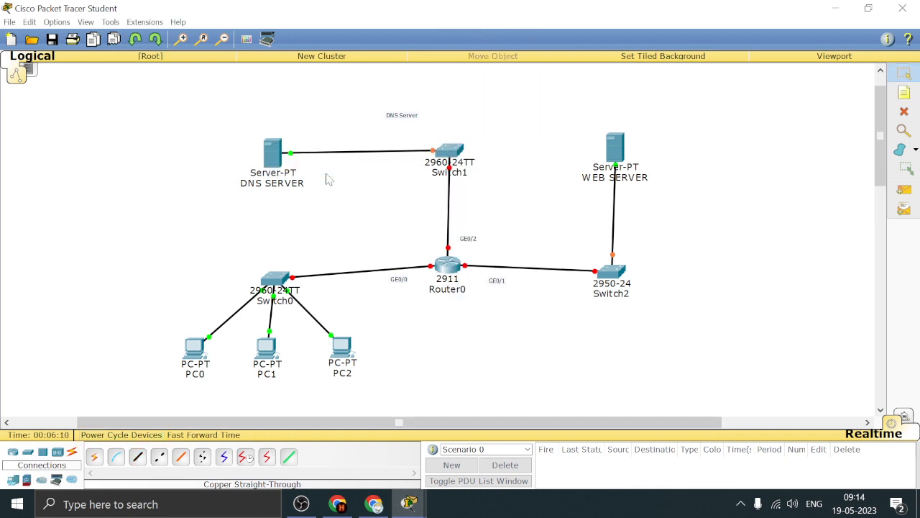
left_click_drag(447, 264, 449, 272)
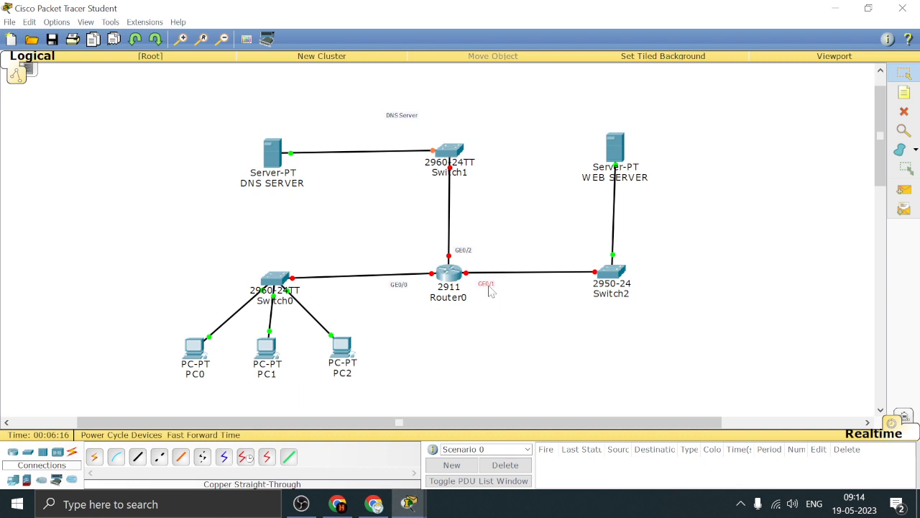
Give PC0 the static IP address 10.0.0.1 with subnet mask 255.0.0.0
left_click(195, 350)
left_click(438, 163)
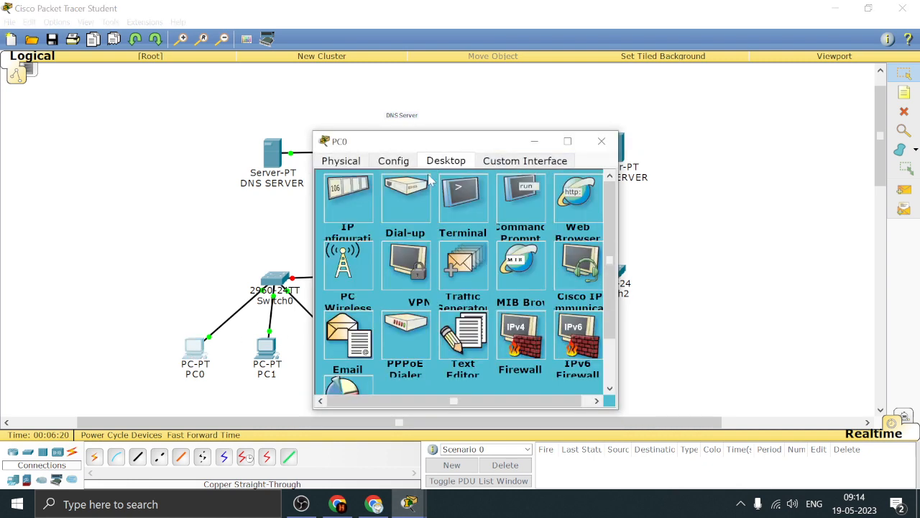
left_click(369, 213)
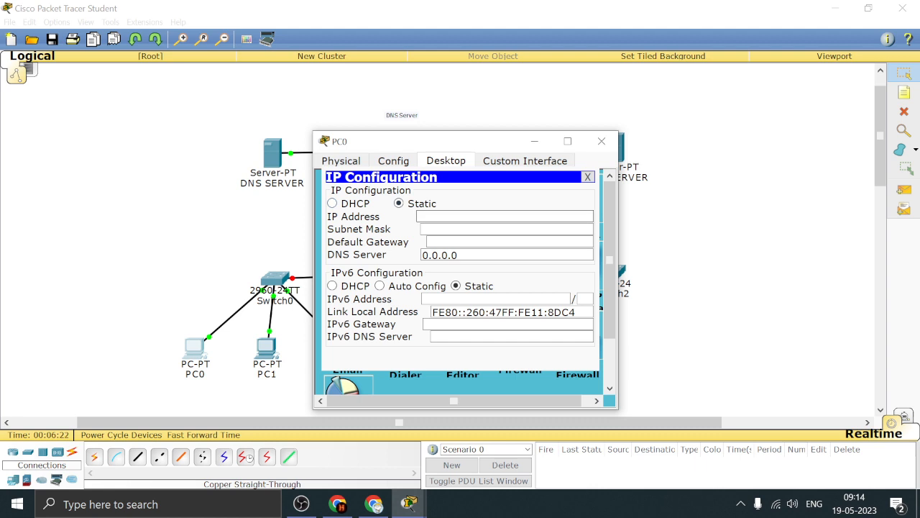
type(".0.0.1")
key("Tab")
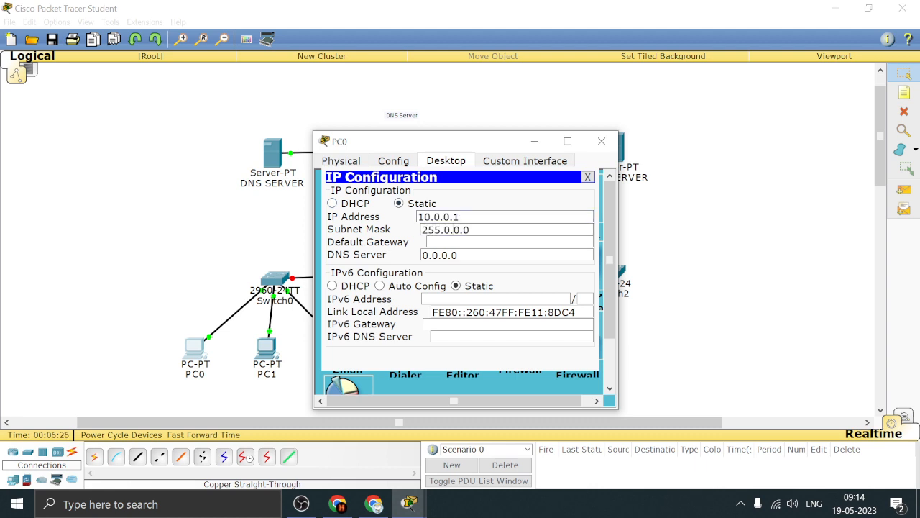
Set PC0's default gateway to 10.0.0.4, reusing the network part of its IP address, and close its configuration
left_click_drag(418, 216, 456, 216)
key("ctrl+c")
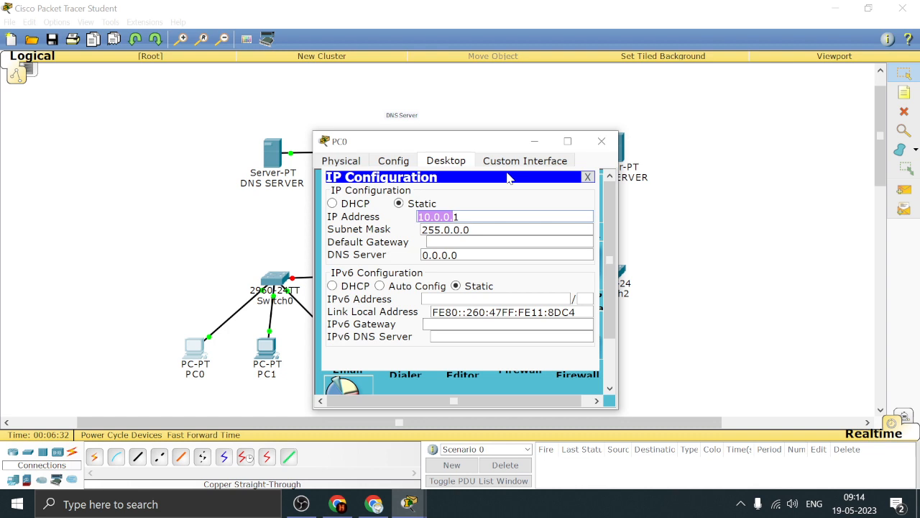
left_click(474, 243)
key("ctrl+v")
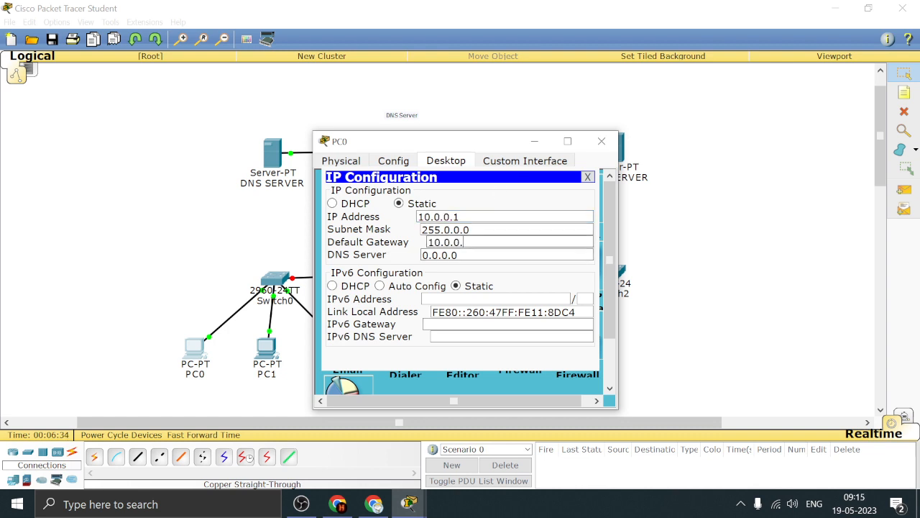
type("4")
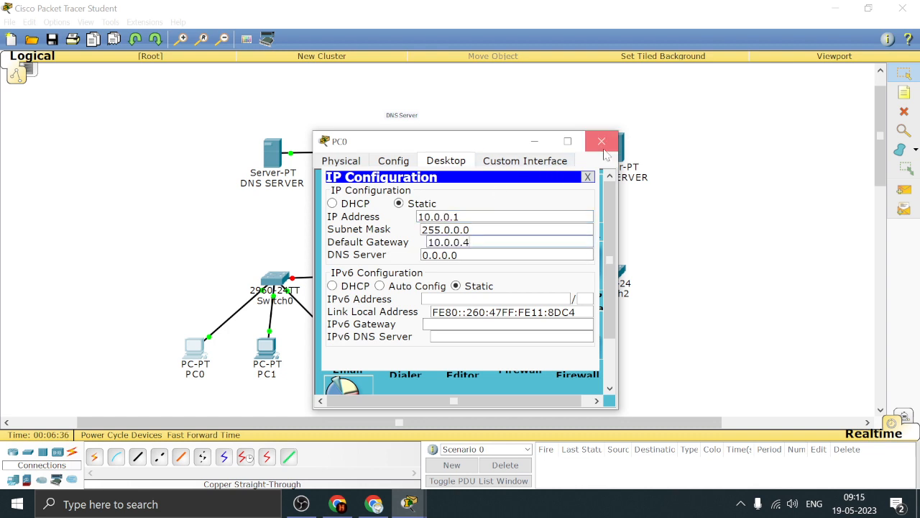
left_click(601, 141)
Give PC1 the static IP address 10.0.0.2, subnet mask 255.0.0.0 and default gateway 10.0.0.4, and close its configuration
left_click(266, 351)
left_click(446, 160)
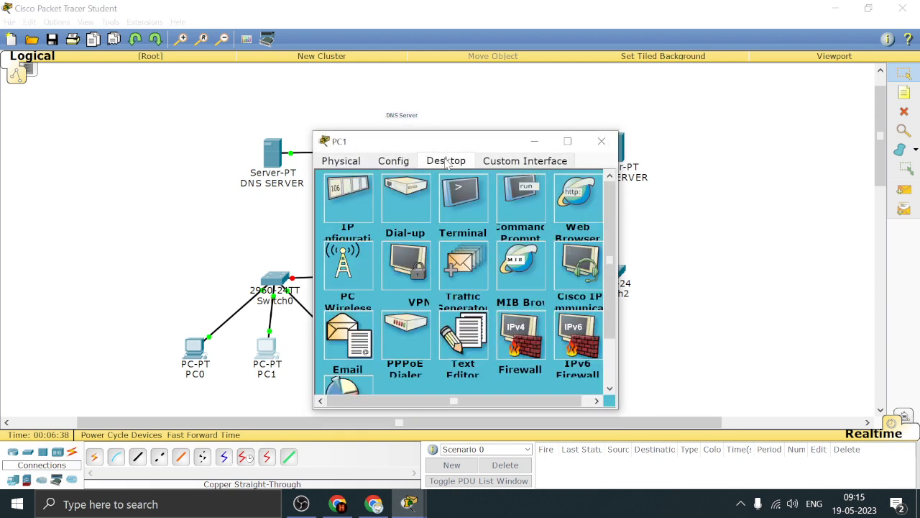
left_click(371, 200)
left_click(418, 217)
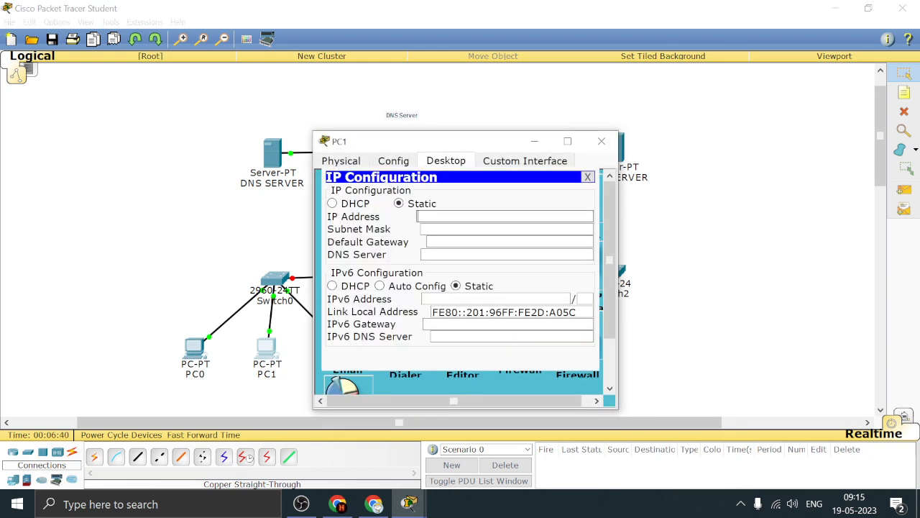
type("10.0.0.2")
left_click(441, 230)
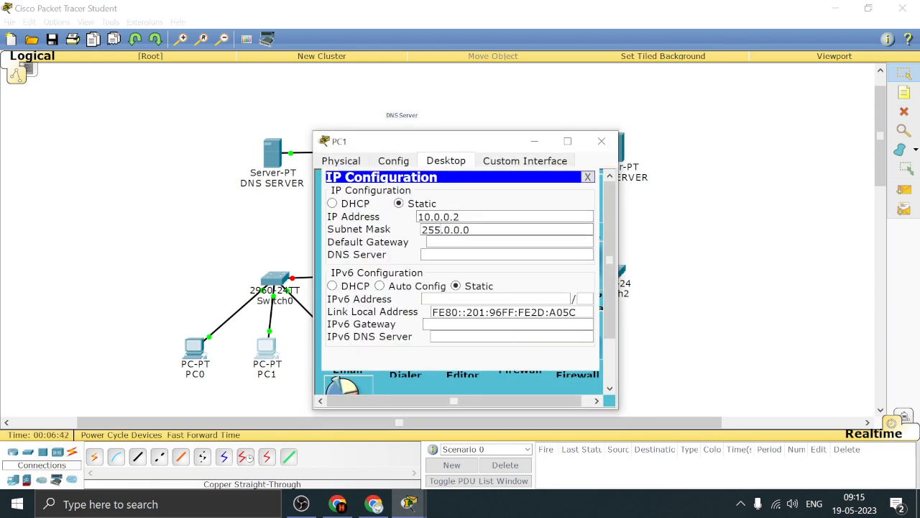
left_click(432, 241)
type("10.0.0.")
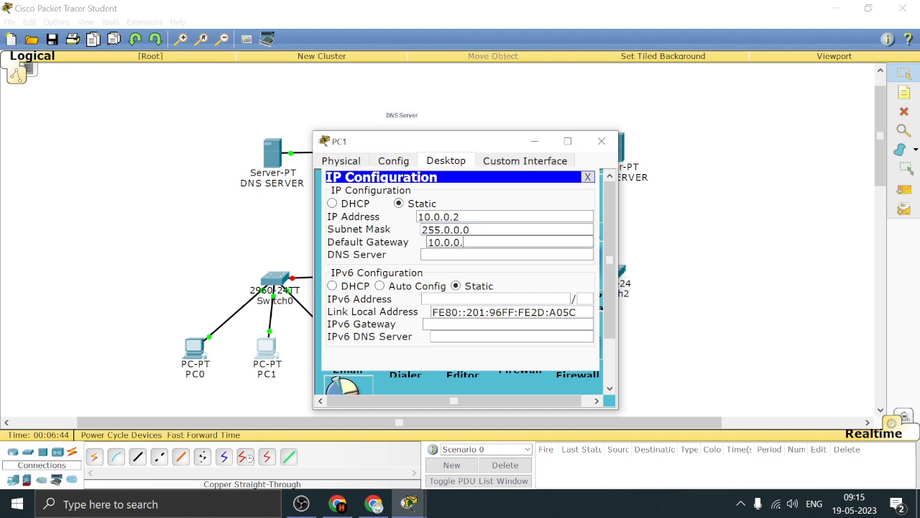
type("1")
left_click(602, 141)
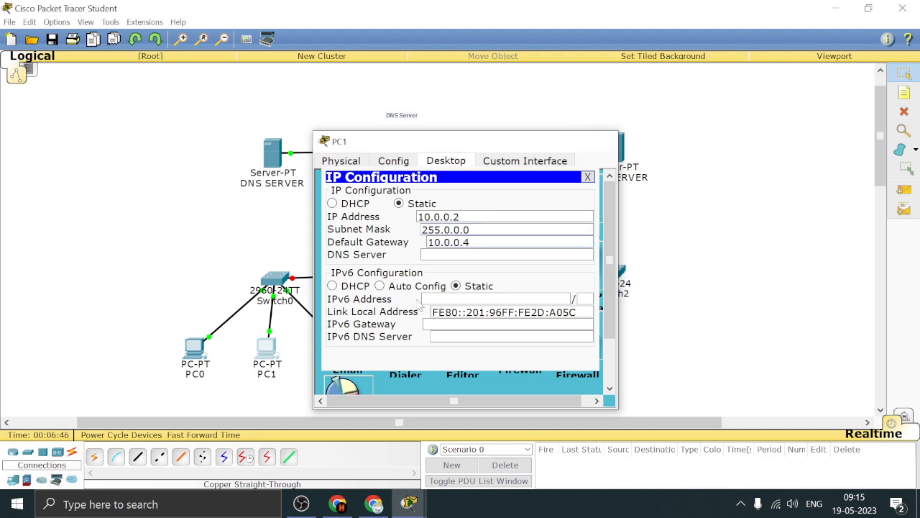
Give PC2 the static IP address 10.0.0.3, subnet mask 255.0.0.0 and default gateway 10.0.0.4, and close its configuration
left_click(347, 348)
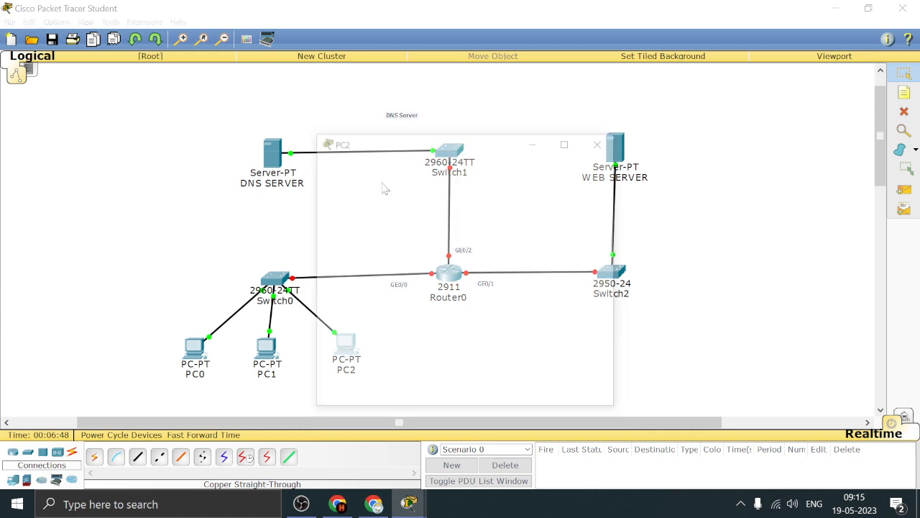
left_click(443, 163)
left_click(349, 202)
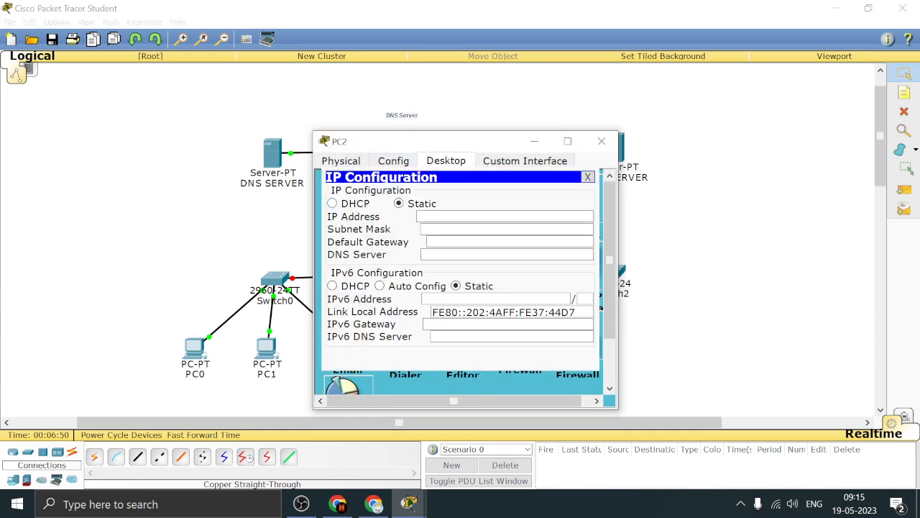
type("10.0.0.")
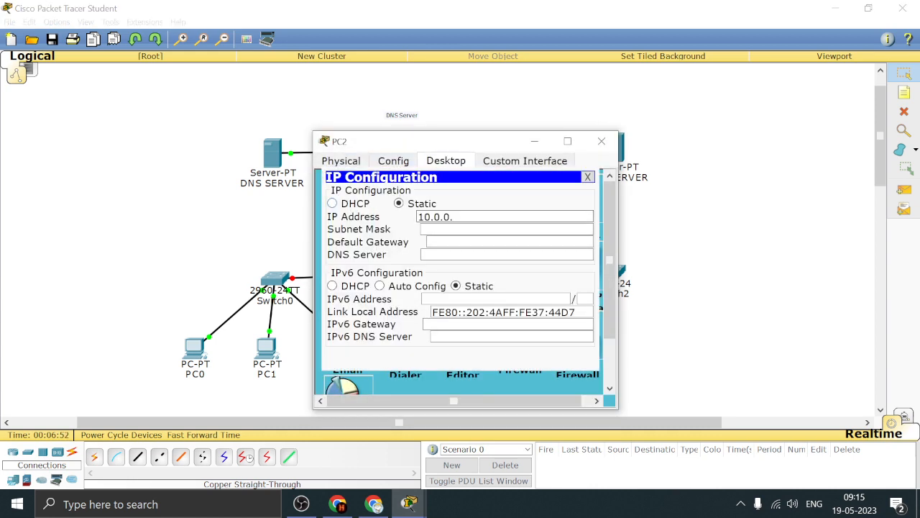
type("3")
key("Tab")
key("Tab")
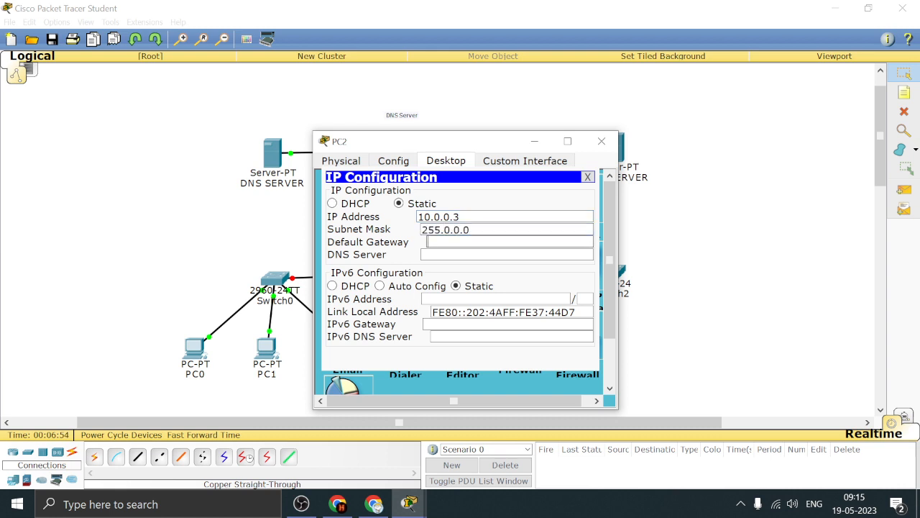
type("10.0.0.4")
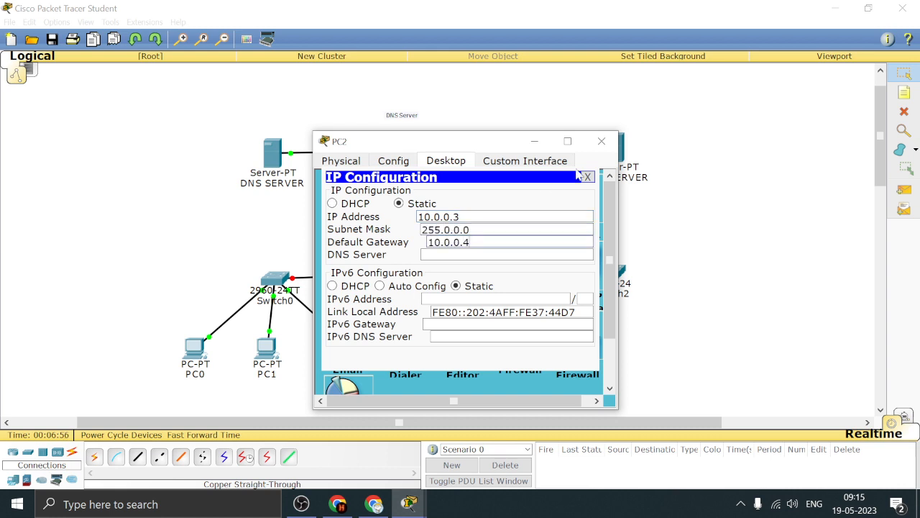
left_click(601, 141)
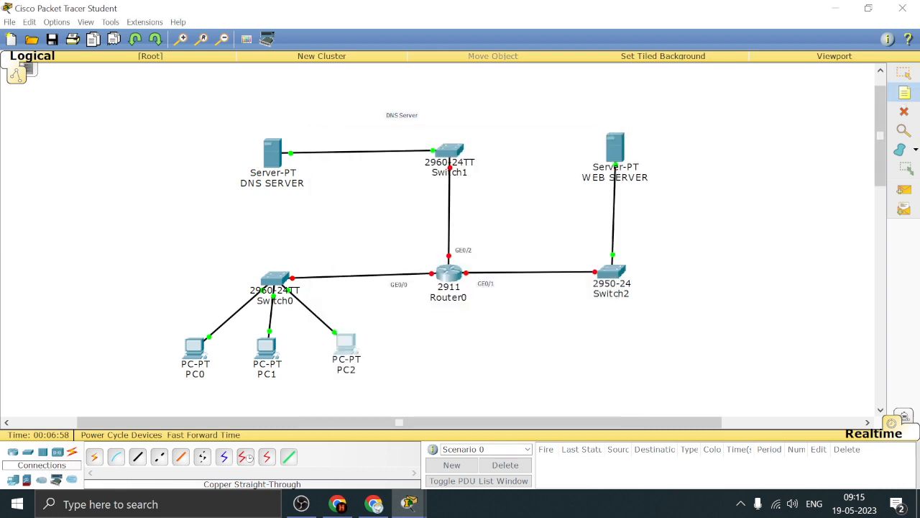
Add the note 10.0.0.4 just above the link between Switch0 and Router0, over the GE0/0 label
left_click(453, 303)
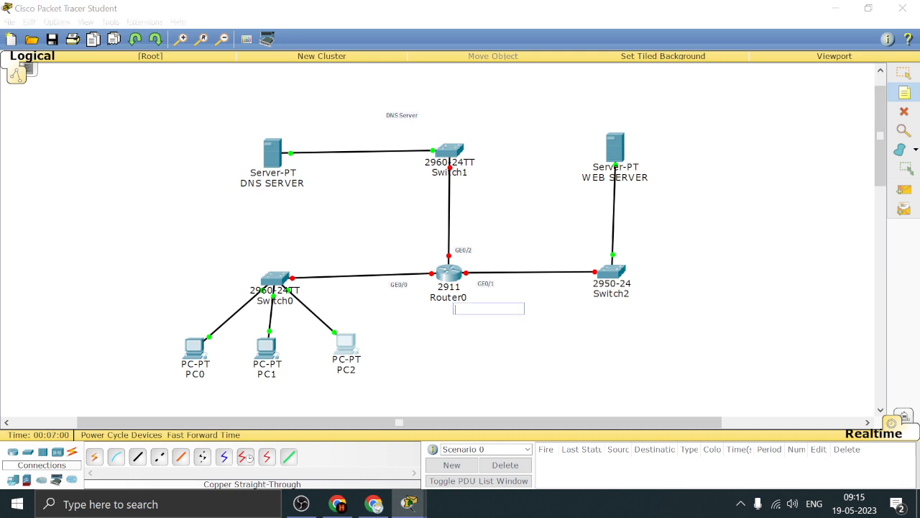
type("10.")
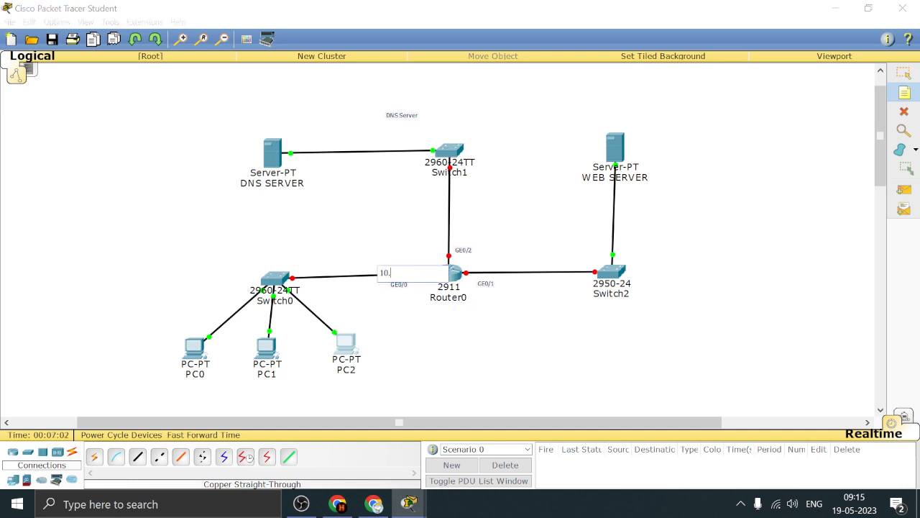
type("0.0.4")
left_click(904, 72)
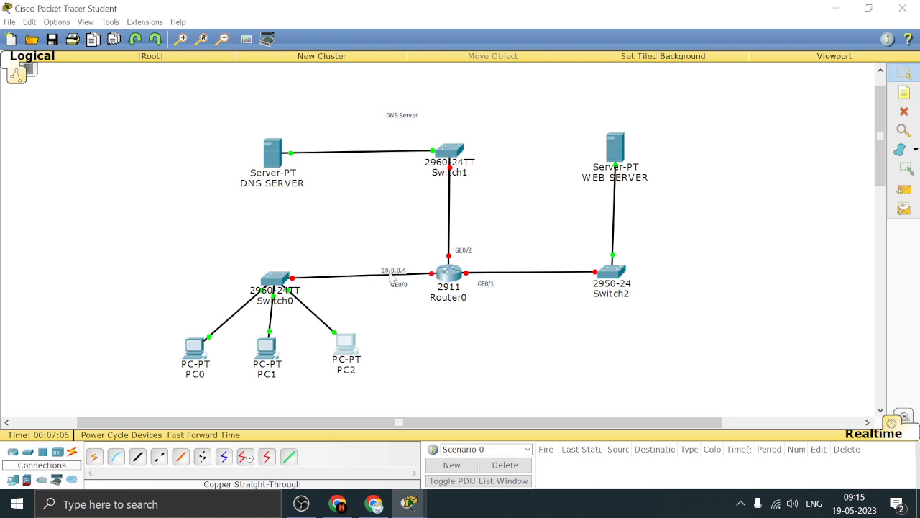
left_click_drag(392, 275, 400, 269)
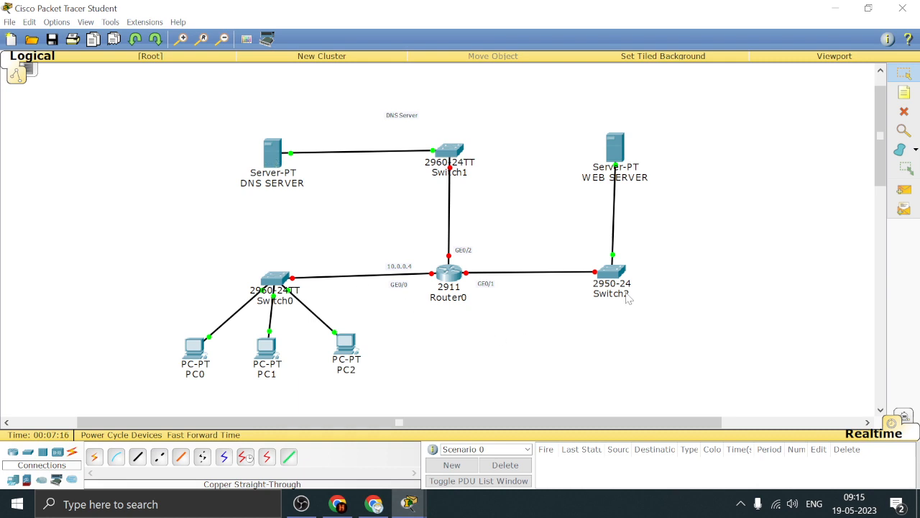
Open DNS SERVER in an enlarged window and look through its HTTP service page and global settings
left_click(274, 159)
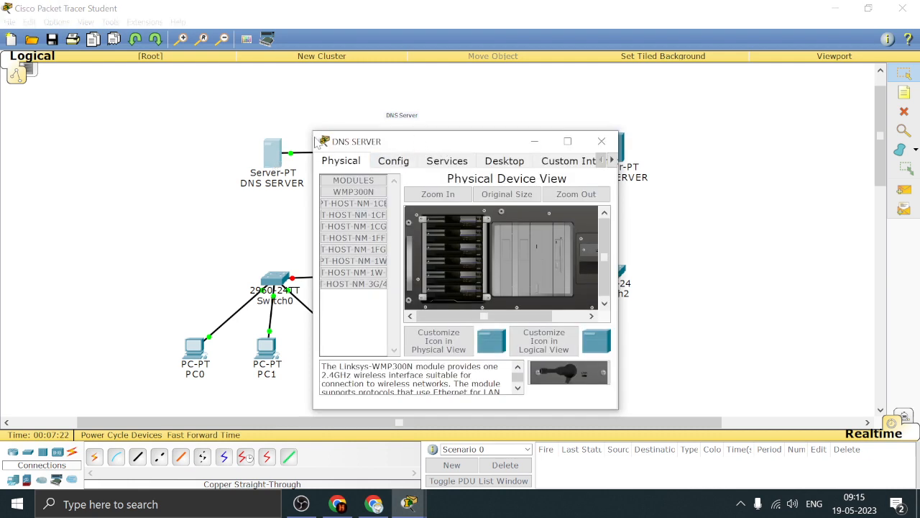
left_click_drag(313, 138, 230, 94)
left_click_drag(304, 107, 412, 96)
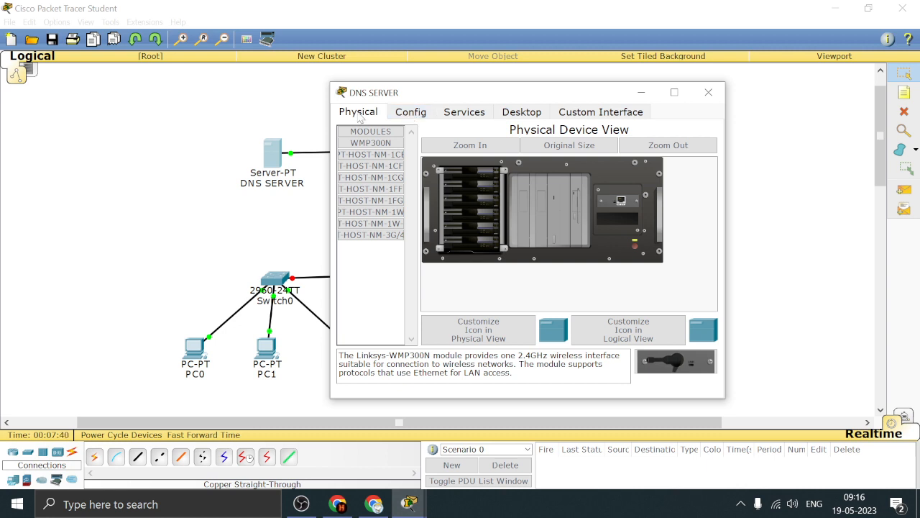
left_click(500, 115)
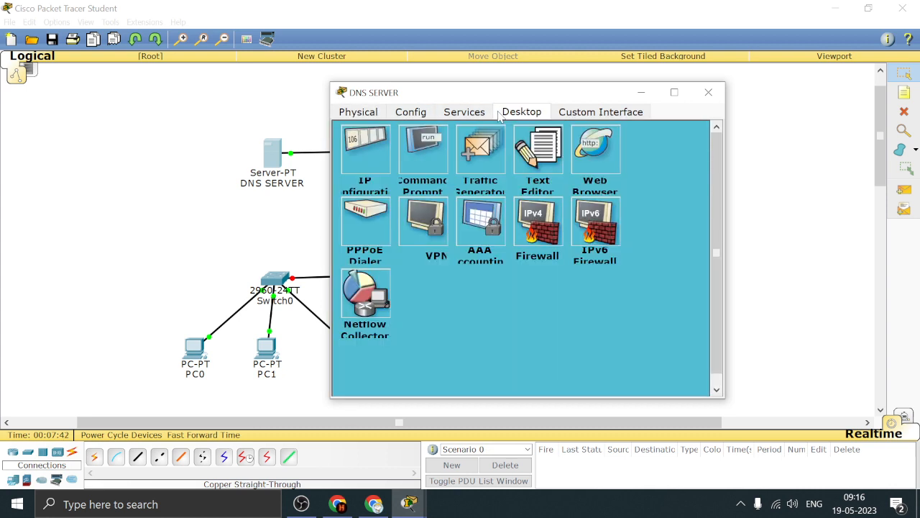
left_click(472, 121)
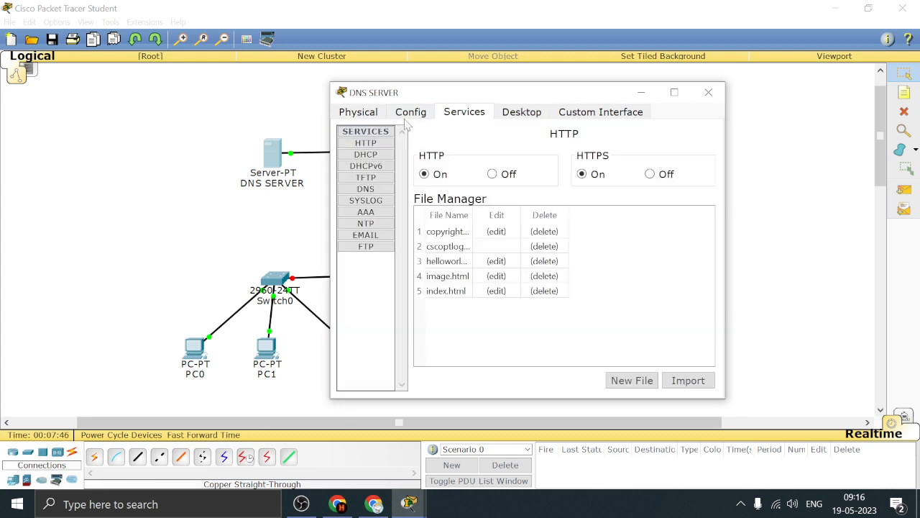
left_click(426, 115)
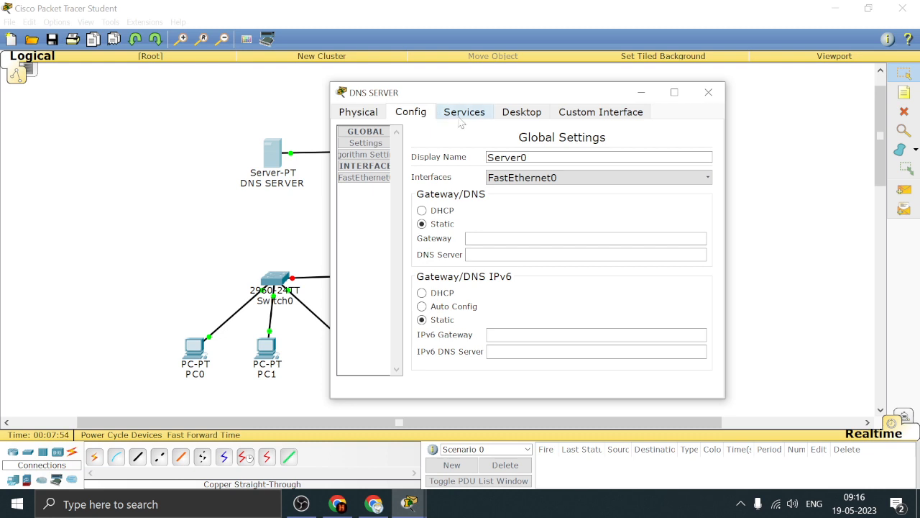
Give DNS SERVER the static IP address 20.0.0.1 with subnet mask 255.0.0.0
left_click(512, 119)
left_click(366, 149)
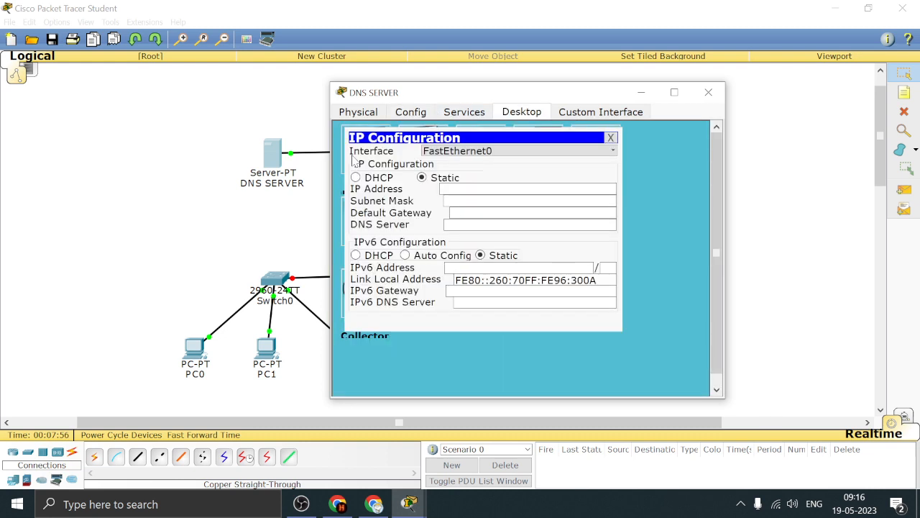
left_click(445, 188)
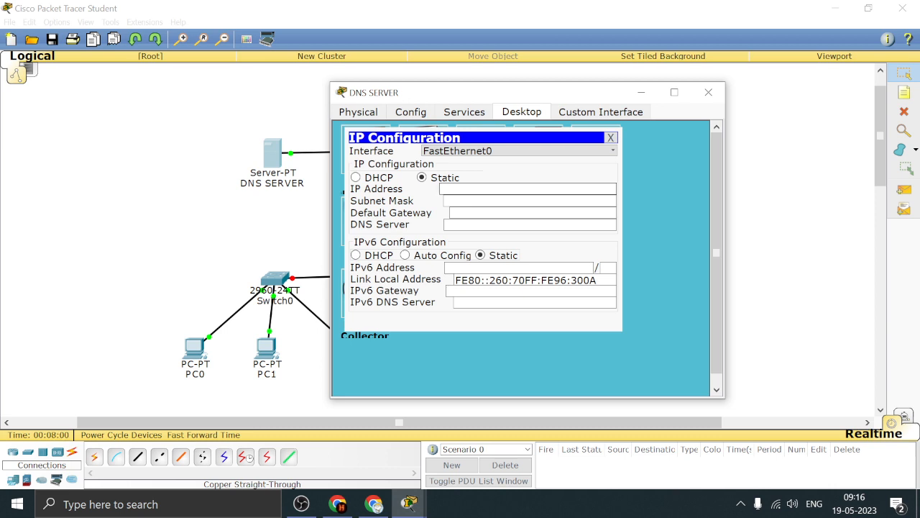
type("20.0.0.1")
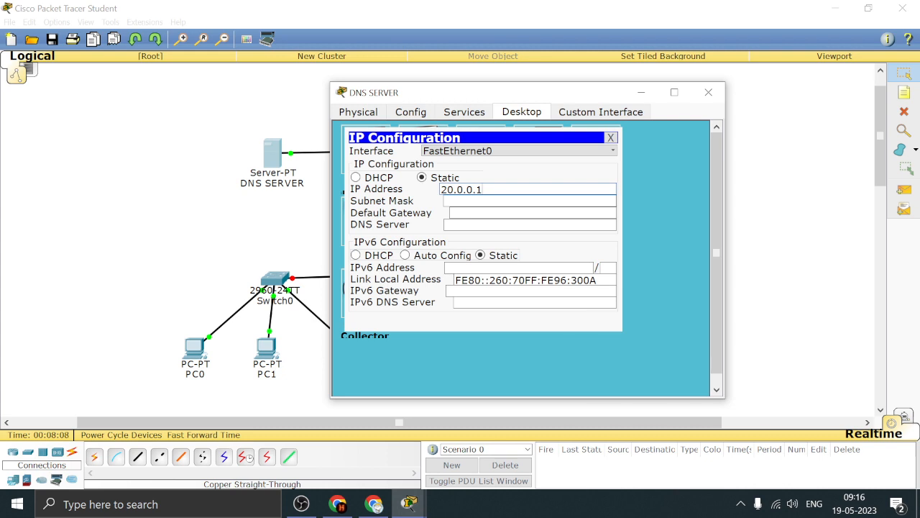
left_click(493, 202)
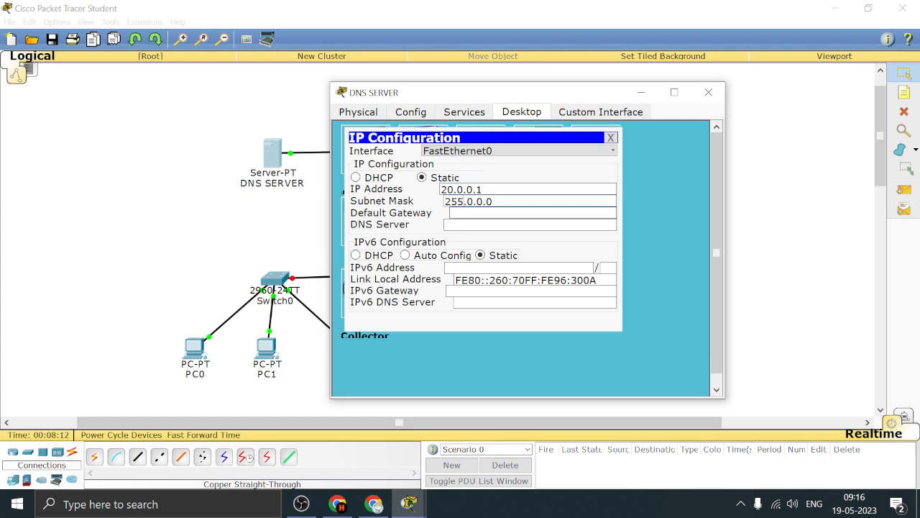
Set DNS SERVER's default gateway to 20.0.0.2 and shift its window aside to view the topology around Router0
type("20.0.0.2")
left_click_drag(522, 92, 703, 102)
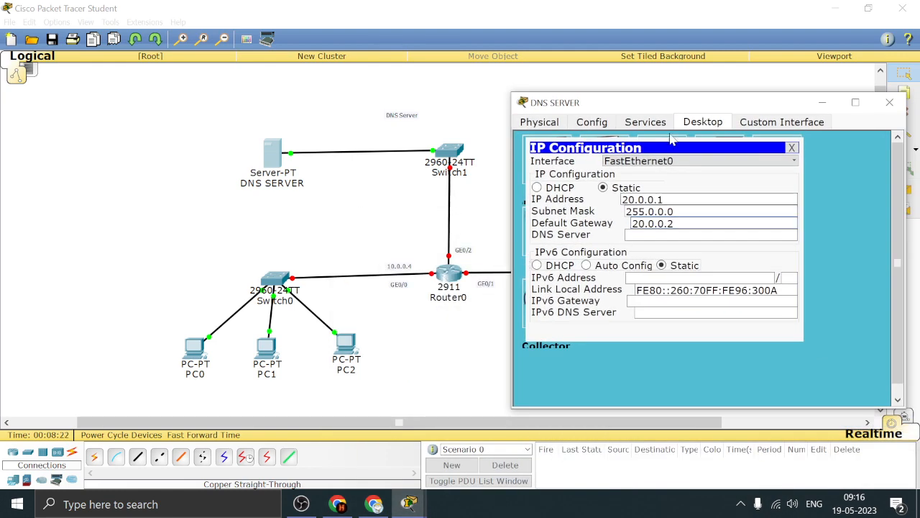
left_click_drag(692, 109, 576, 82)
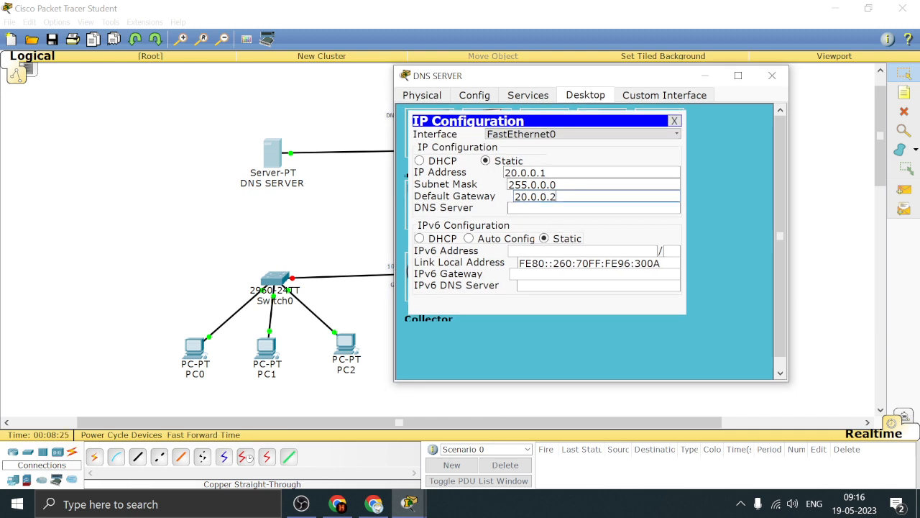
Set DNS SERVER's own DNS server address to 20.0.0.1, compare it with its IP address and gateway, and close its configuration
left_click(568, 208)
type("20.0.0.1")
left_click_drag(515, 196, 558, 197)
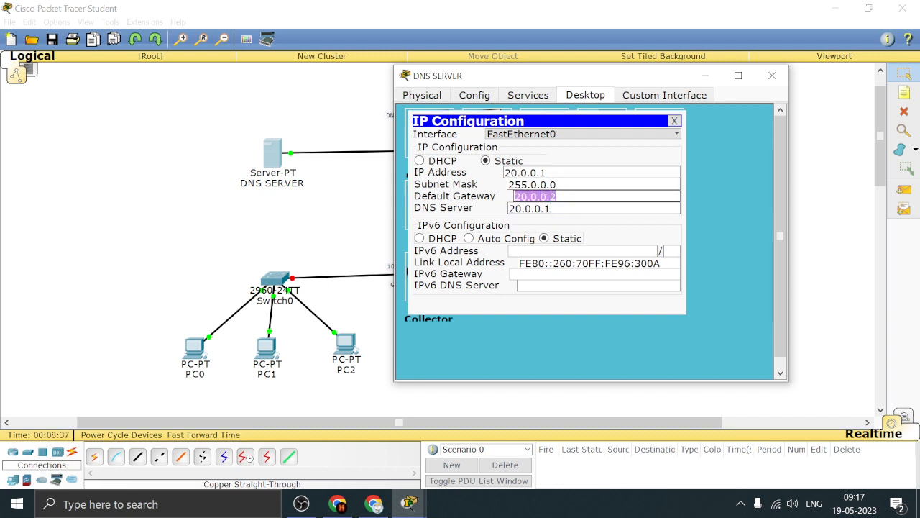
left_click(611, 208)
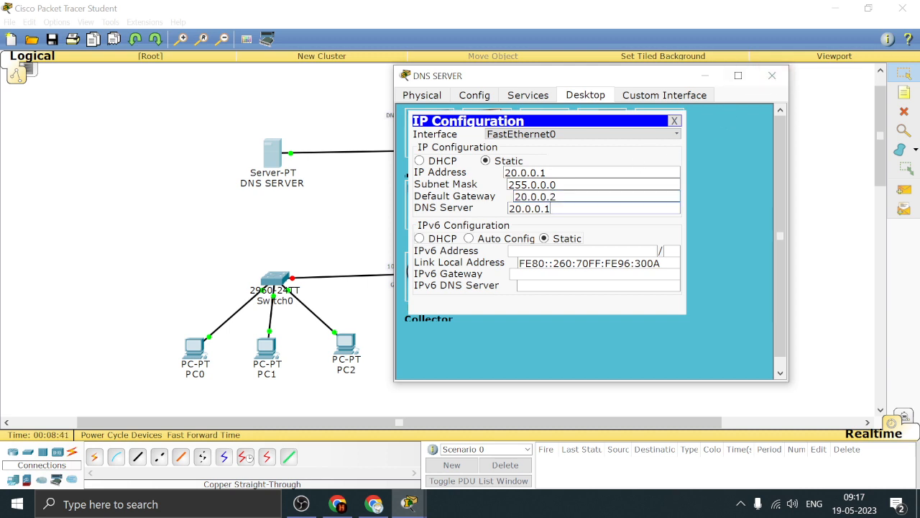
left_click_drag(504, 173, 548, 174)
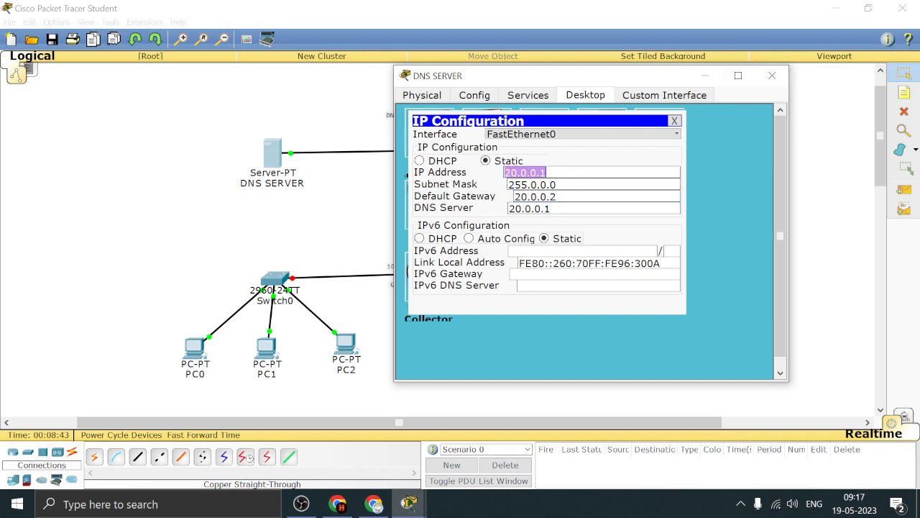
left_click(612, 209)
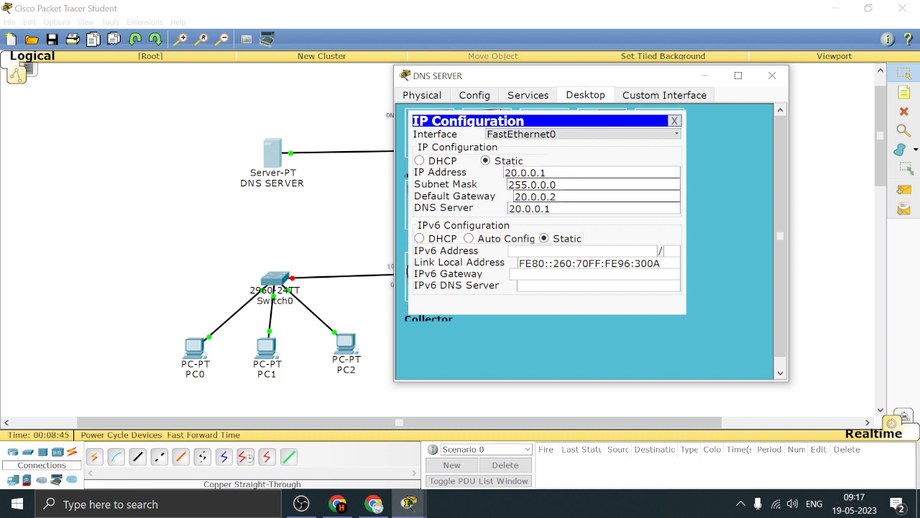
left_click(676, 120)
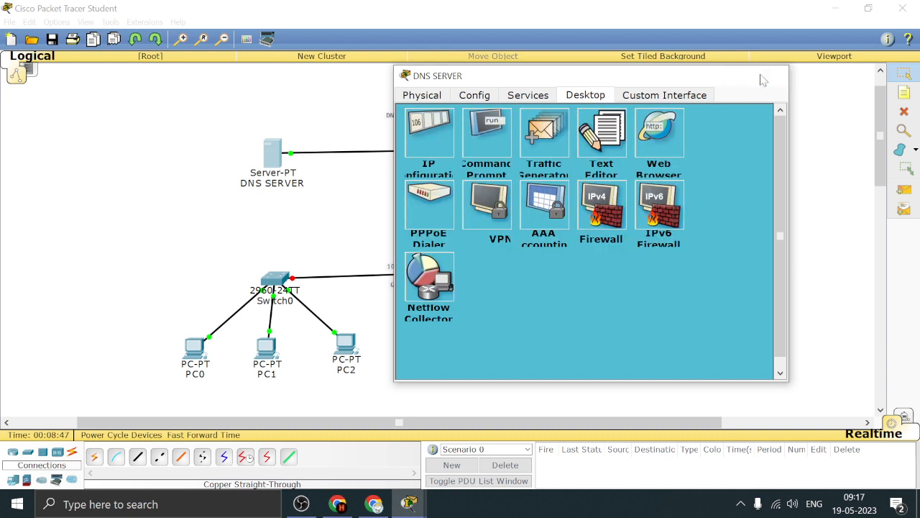
left_click(772, 75)
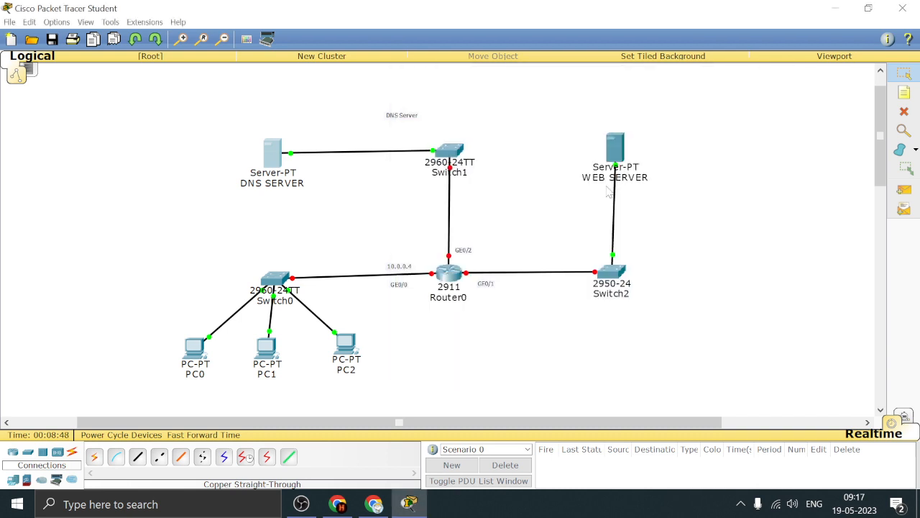
Add the note 20.0.0.2 above the GE0/2 label, beside the link between Router0 and Switch1
left_click(905, 92)
left_click(544, 262)
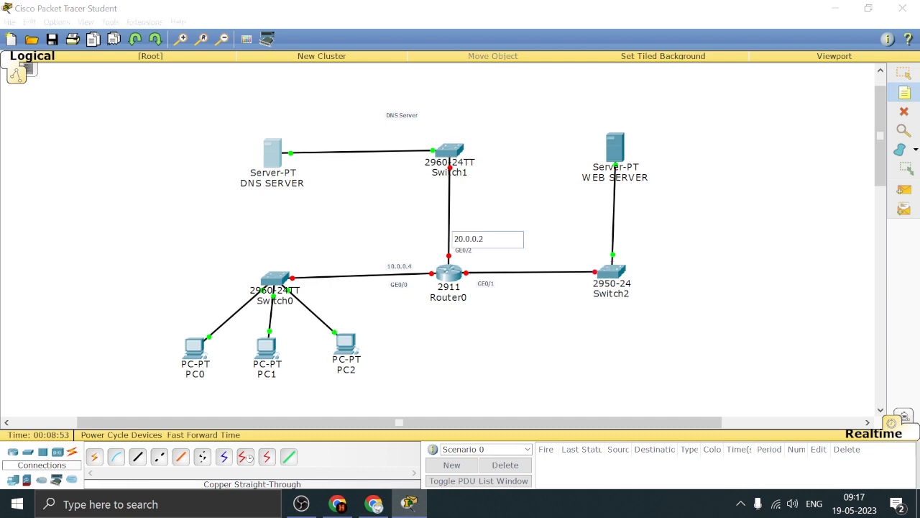
left_click(904, 74)
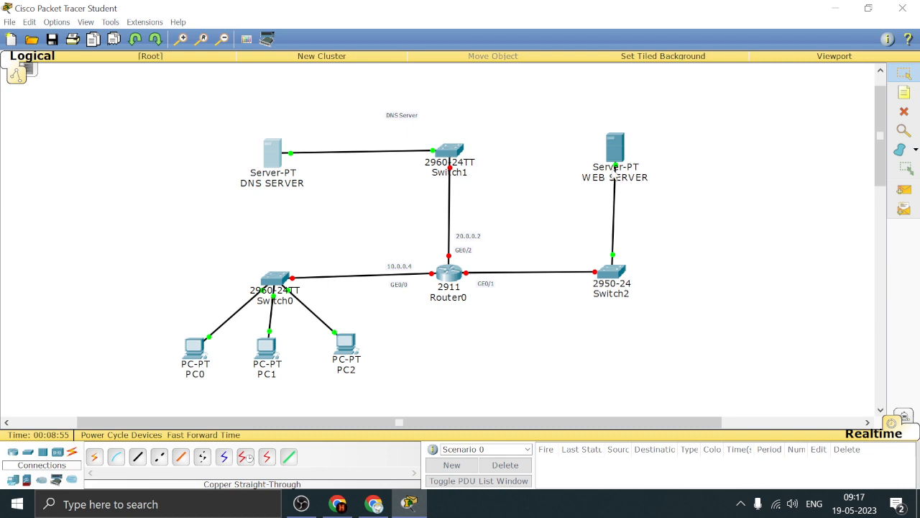
Give WEB SERVER the static IP address 192.168.1.1 with subnet mask 255.255.255.0
left_click(616, 148)
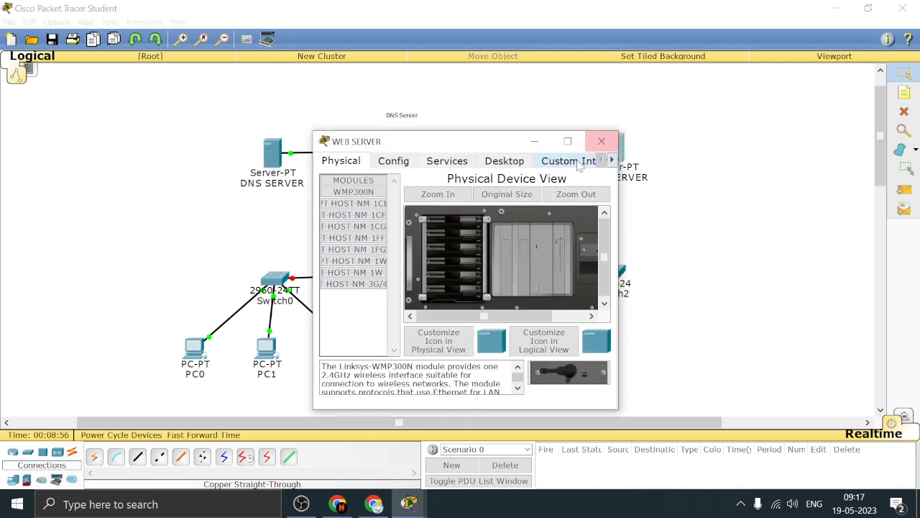
left_click(493, 164)
left_click(368, 199)
left_click(471, 238)
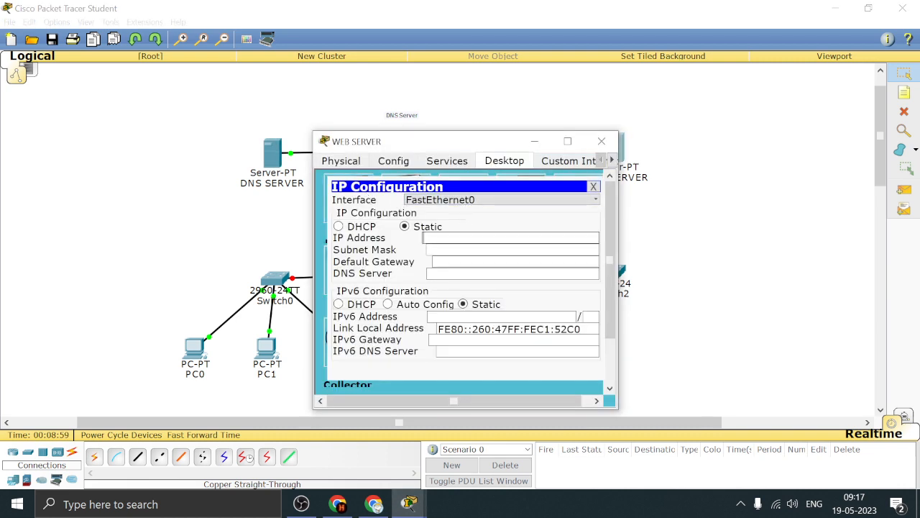
type("192.168.1.1")
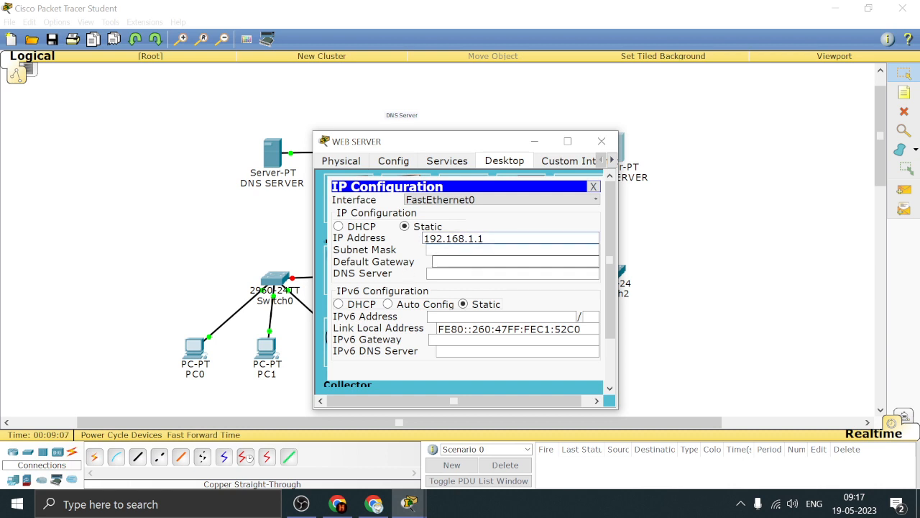
key("Tab")
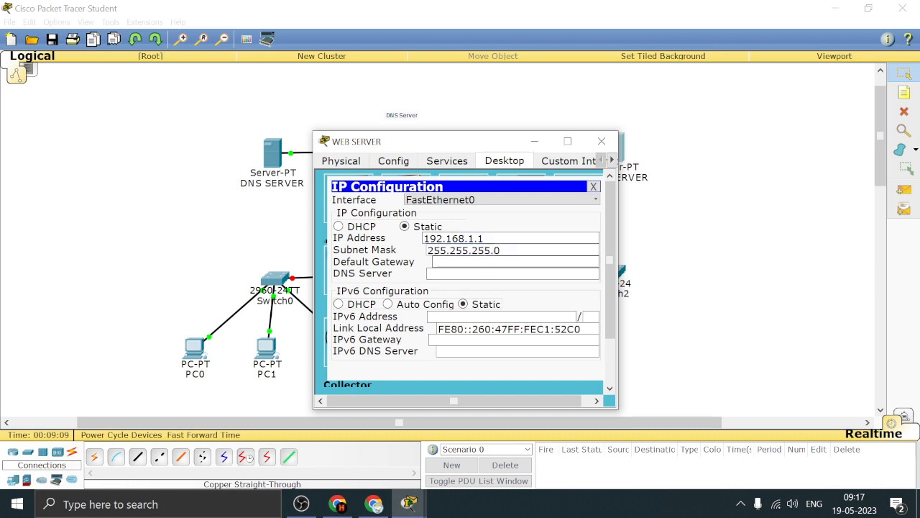
Set WEB SERVER's default gateway to 192.168.1.2 and its DNS server to 192.168.1.1, and close its configuration
type("192.168.1.")
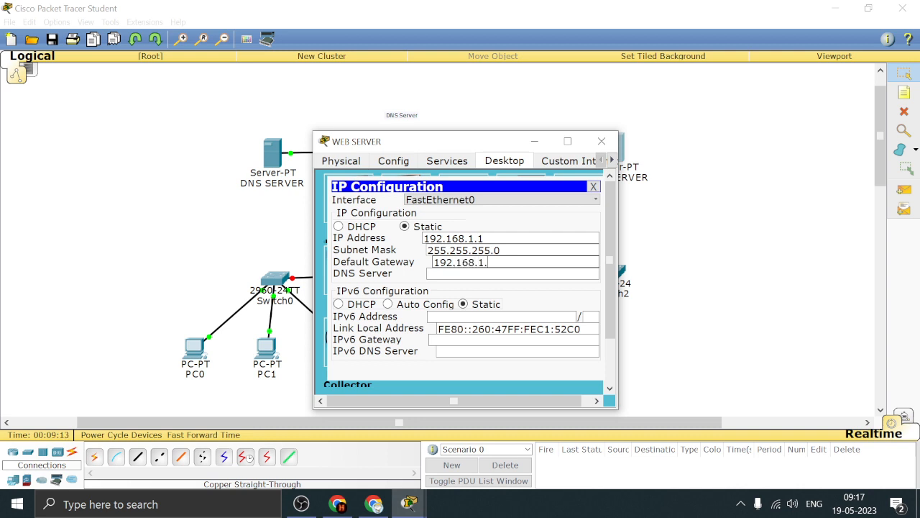
type("2")
key("Tab")
key("shift+Tab")
key("ctrl+c")
key("Tab")
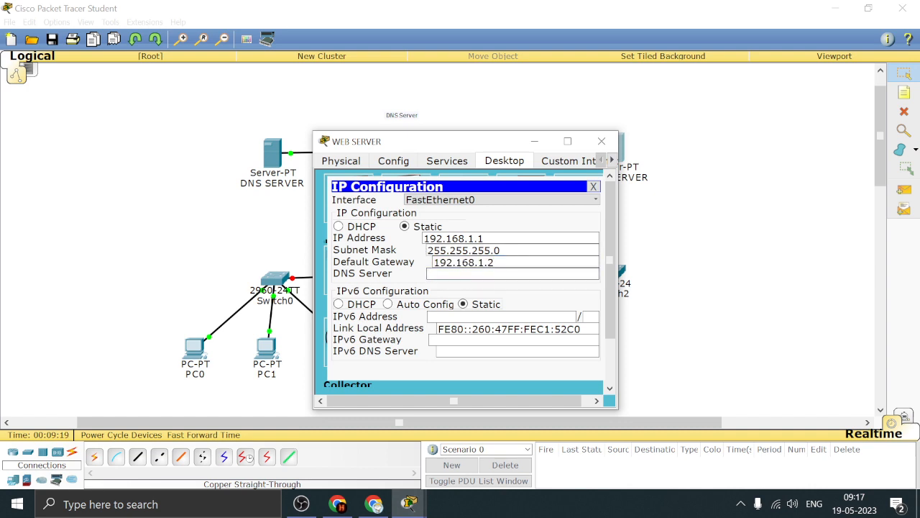
key("ctrl+v")
key("BackSpace")
type("1")
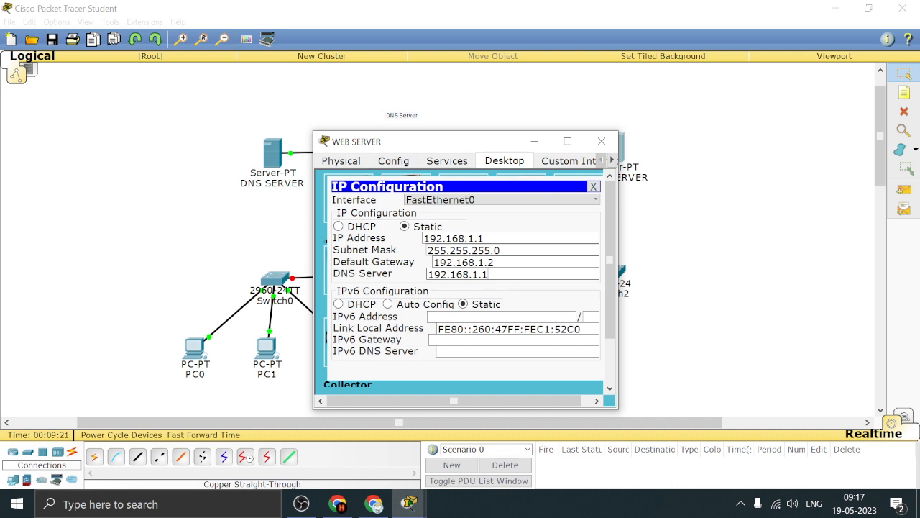
left_click(613, 144)
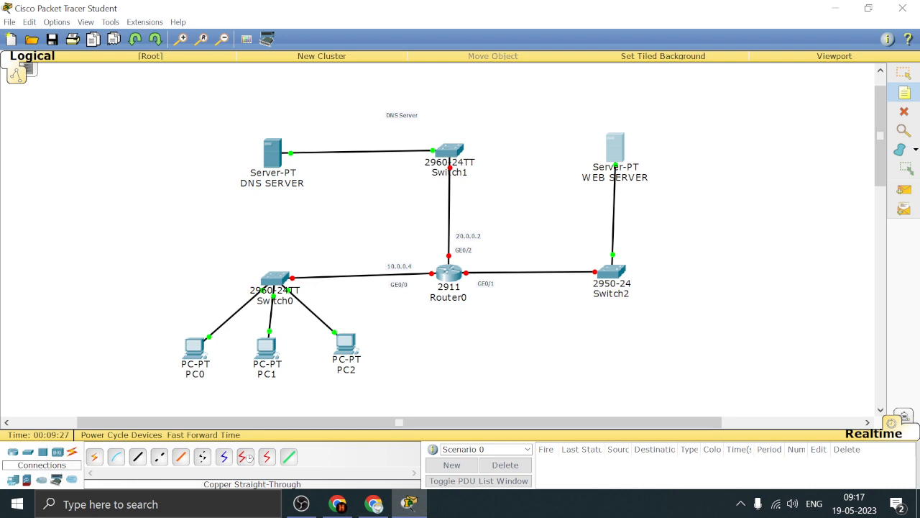
Add the note 192.168.1.2 beside the GE0/1 label, under the link between Router0 and Switch2
left_click(740, 275)
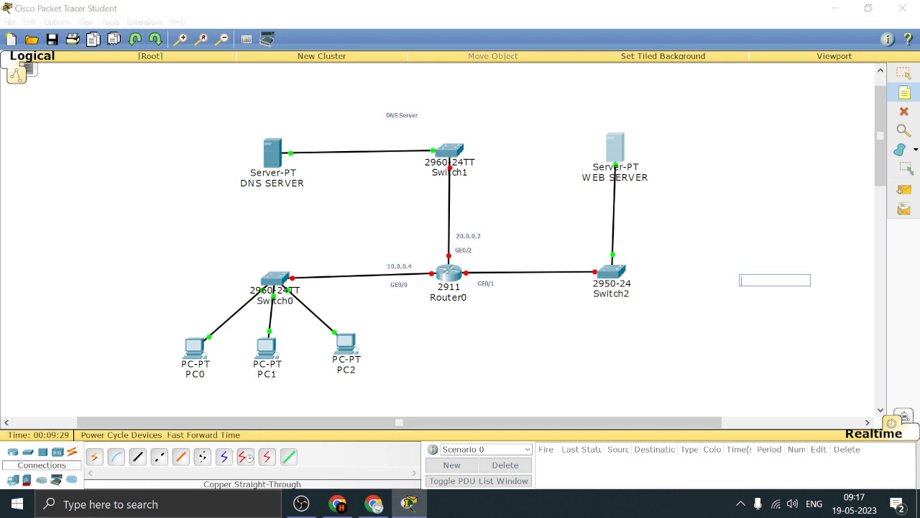
left_click(617, 243)
key("ctrl+v")
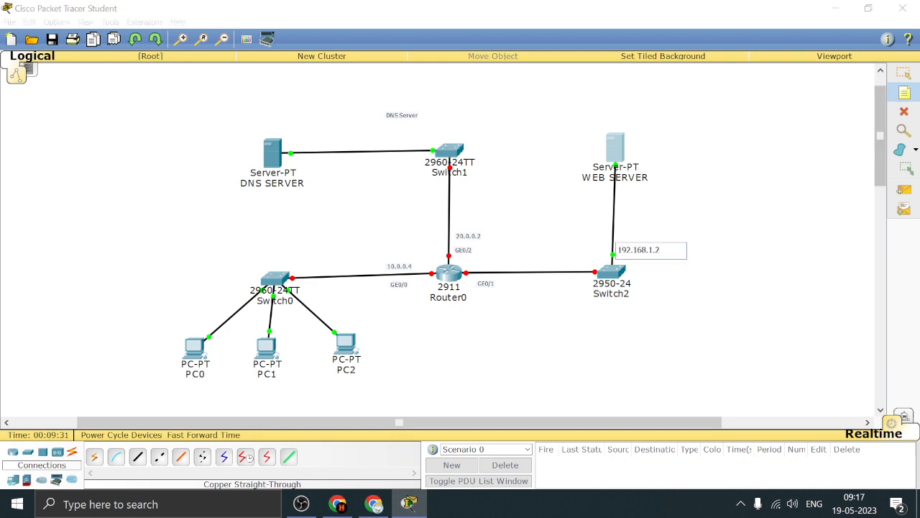
left_click(904, 73)
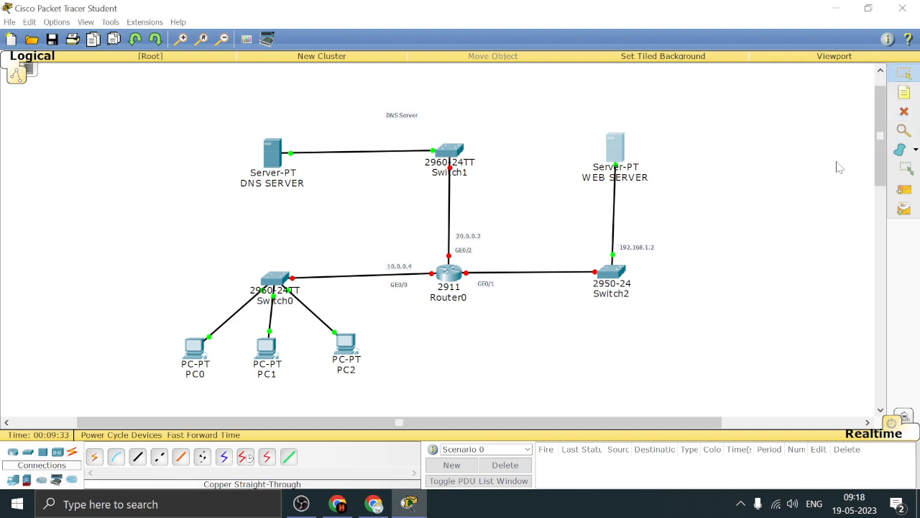
left_click_drag(637, 253, 525, 282)
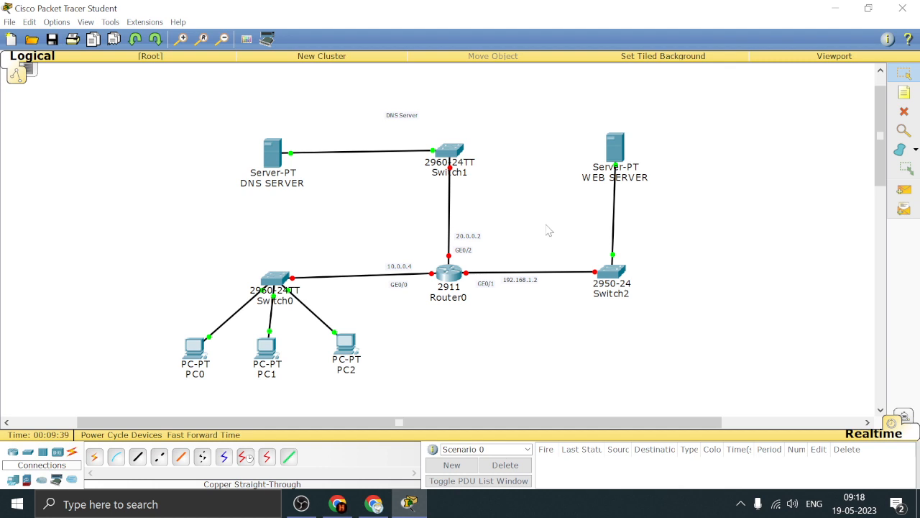
Move the DNS Server title note up above Switch1 and shift PC2 slightly down
left_click_drag(405, 116, 452, 87)
left_click_drag(346, 344, 348, 349)
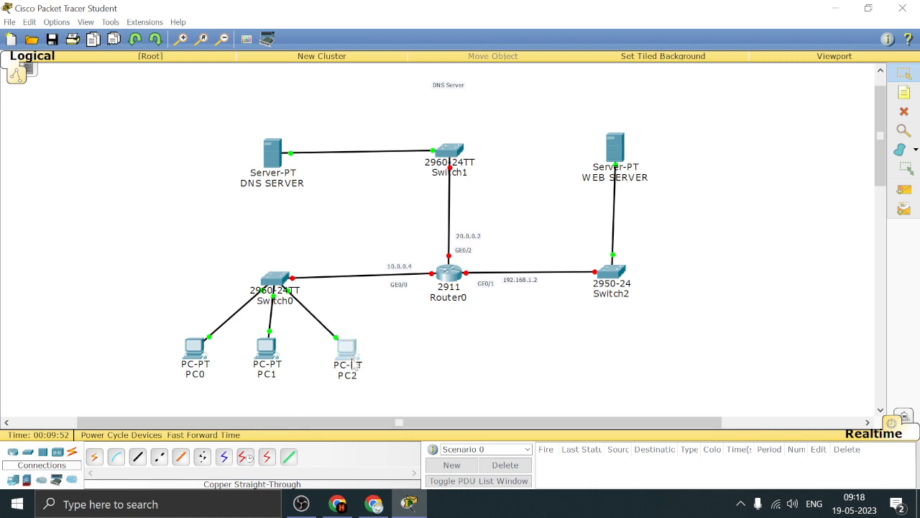
left_click(399, 351)
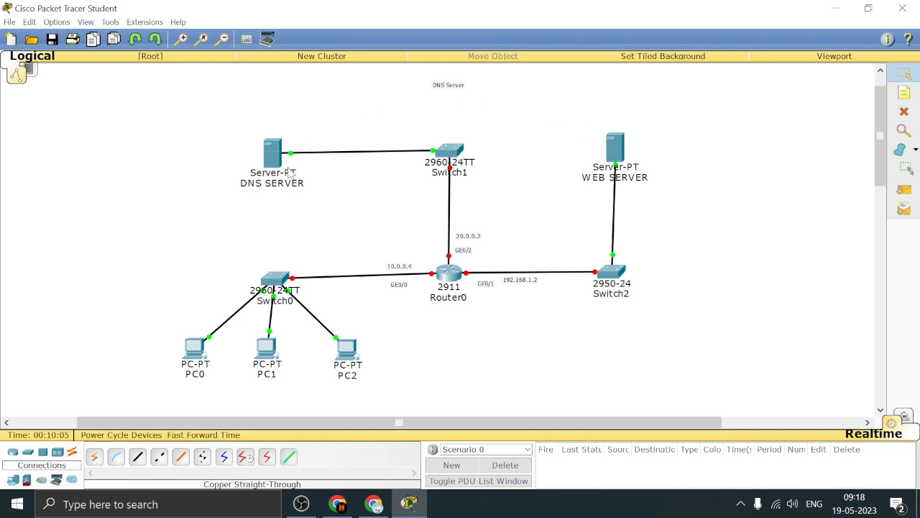
Set PC0's DNS server to 20.0.0.1, copy that address, and close its configuration
left_click(196, 349)
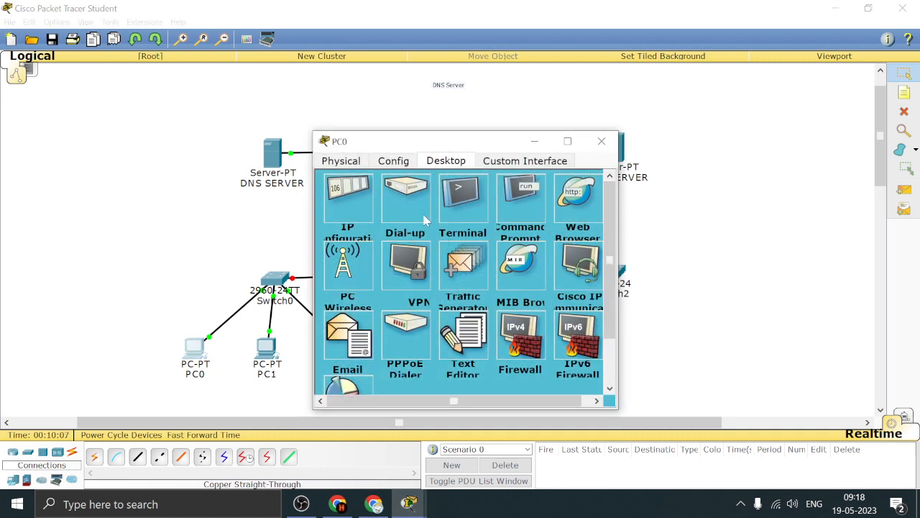
left_click(358, 219)
left_click_drag(460, 255, 400, 260)
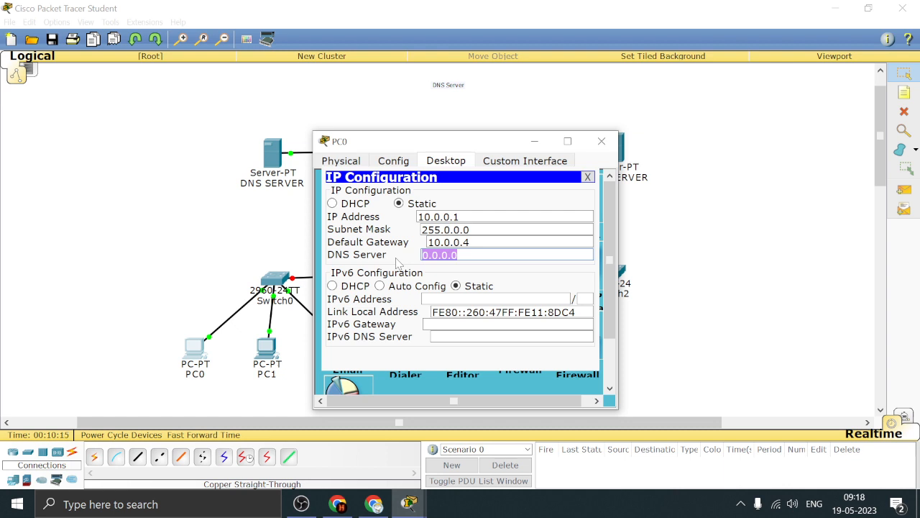
type("2")
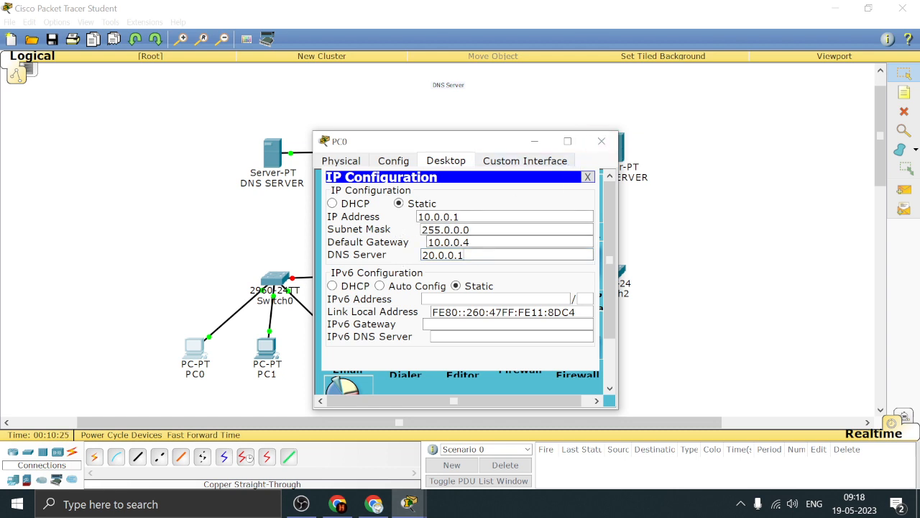
key("ctrl+a")
key("ctrl+c")
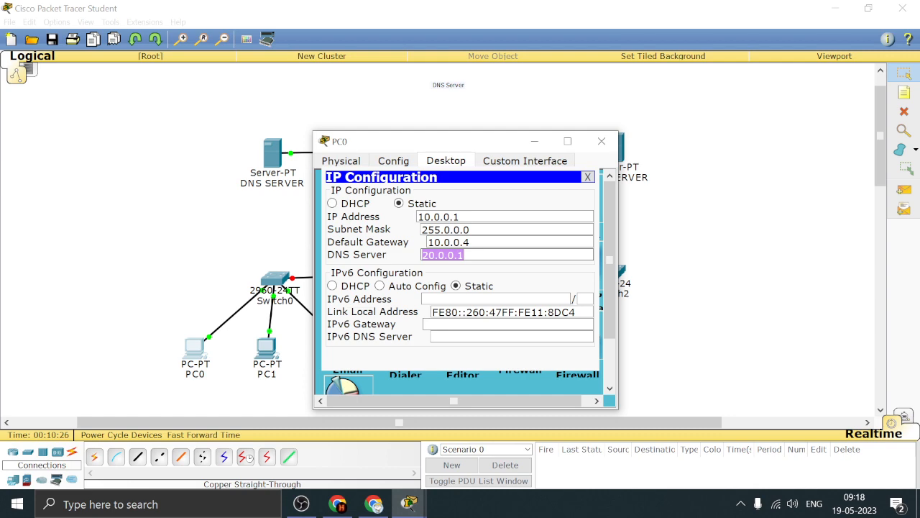
left_click(602, 141)
Set PC1's DNS server to the copied address 20.0.0.1 and close its configuration
left_click(266, 348)
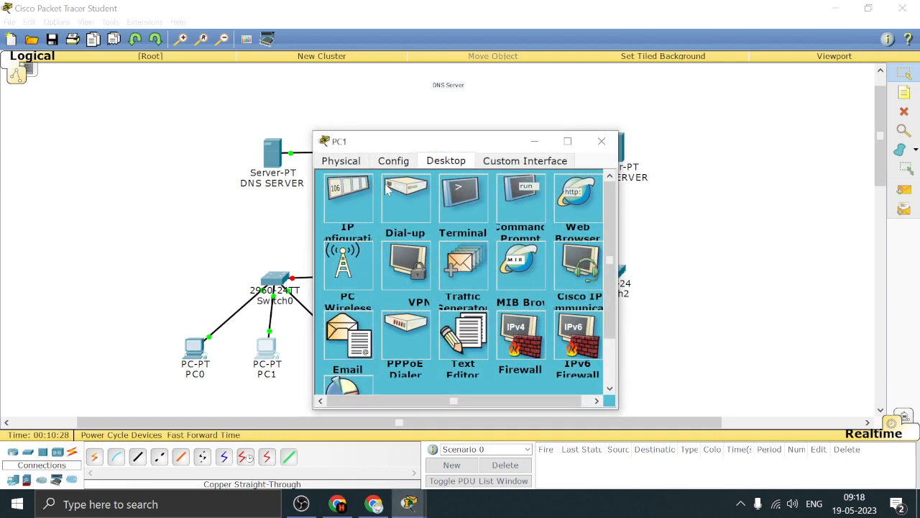
left_click(360, 202)
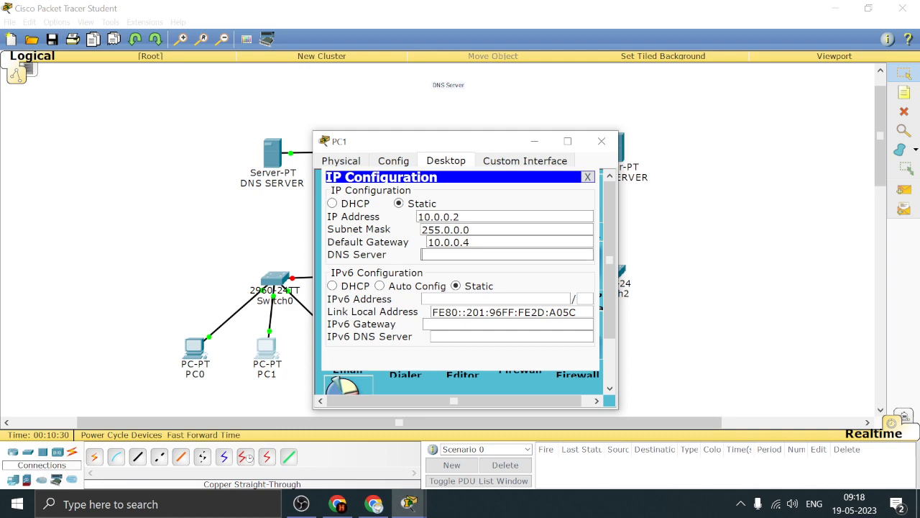
key("ctrl+v")
left_click(601, 141)
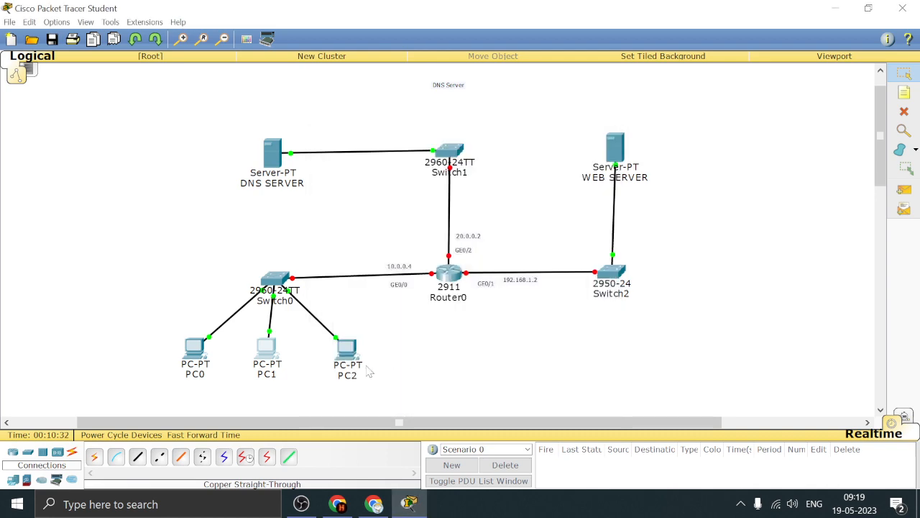
Set PC2's DNS server to the copied address 20.0.0.1 and close its configuration
left_click(353, 358)
left_click(358, 198)
left_click(424, 255)
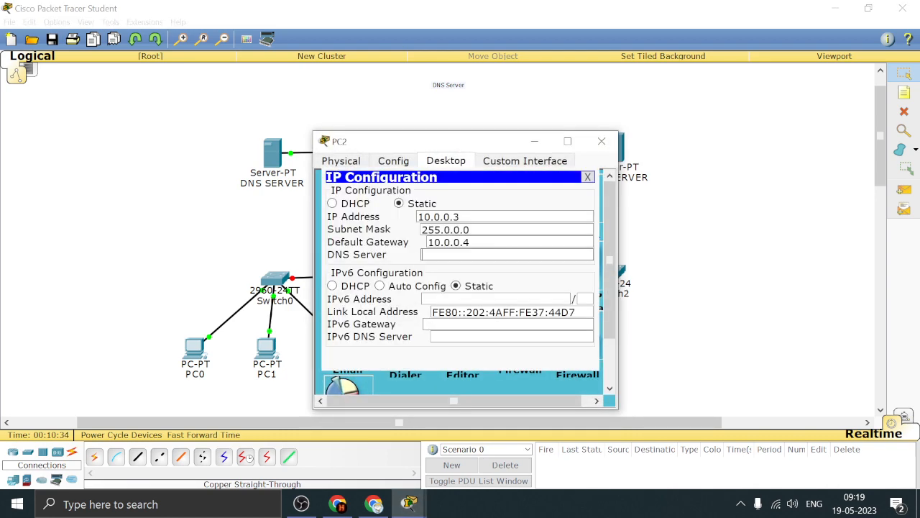
key("ctrl+v")
left_click(601, 141)
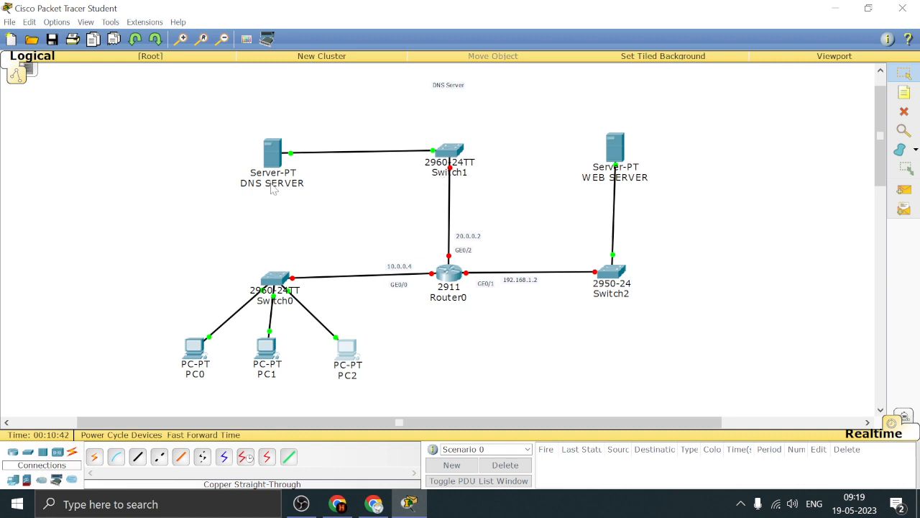
Replace the text "Hello, world!" with "Web server" in helloworld.html under WEB SERVER's HTTP service
left_click(617, 151)
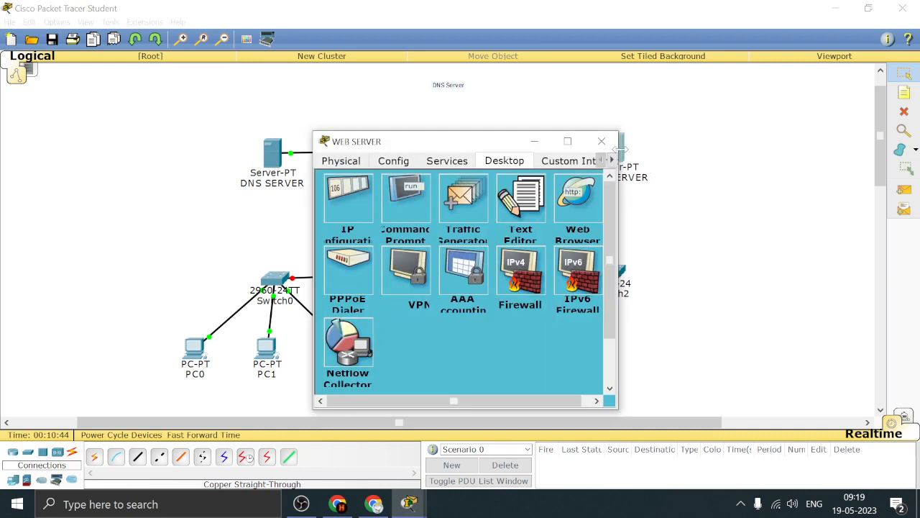
left_click(453, 164)
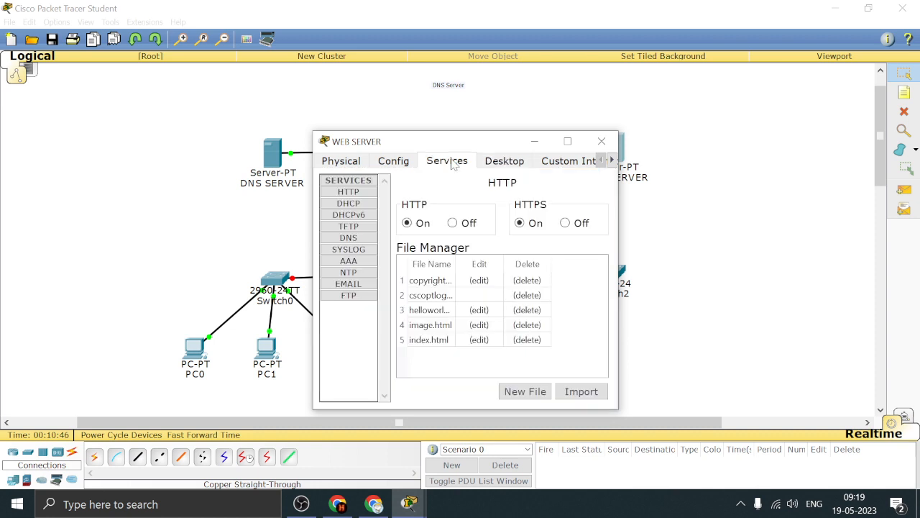
left_click(432, 313)
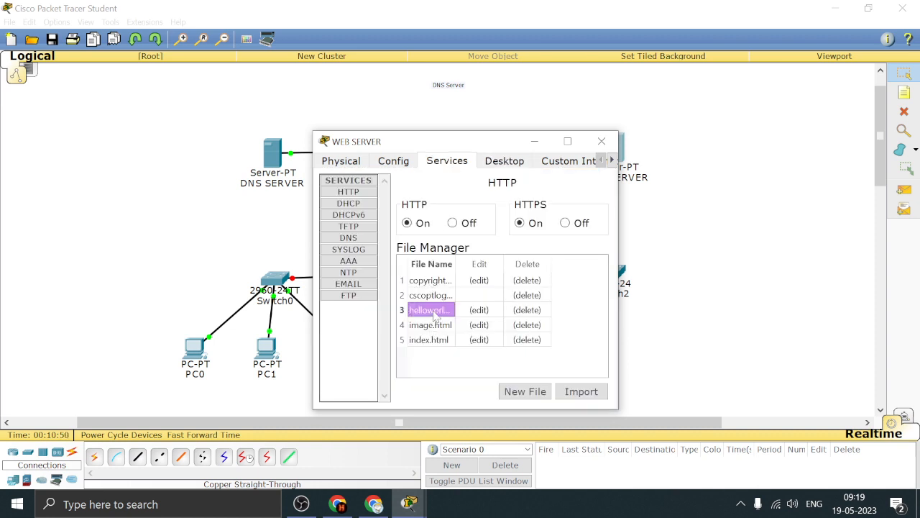
left_click(479, 310)
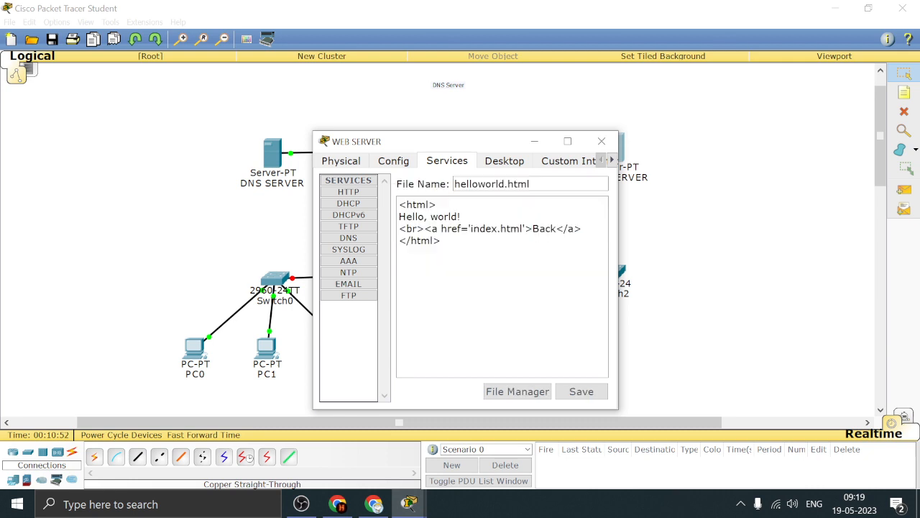
left_click_drag(461, 217, 400, 216)
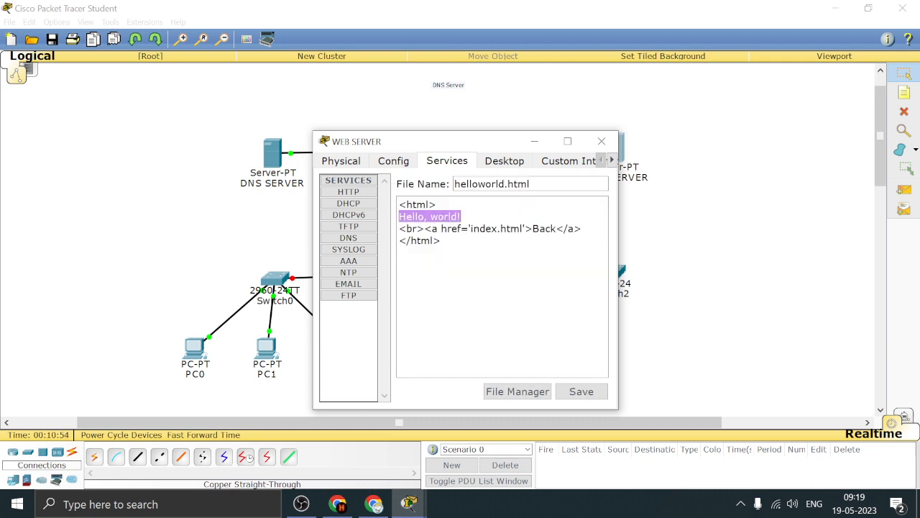
type("Web derver")
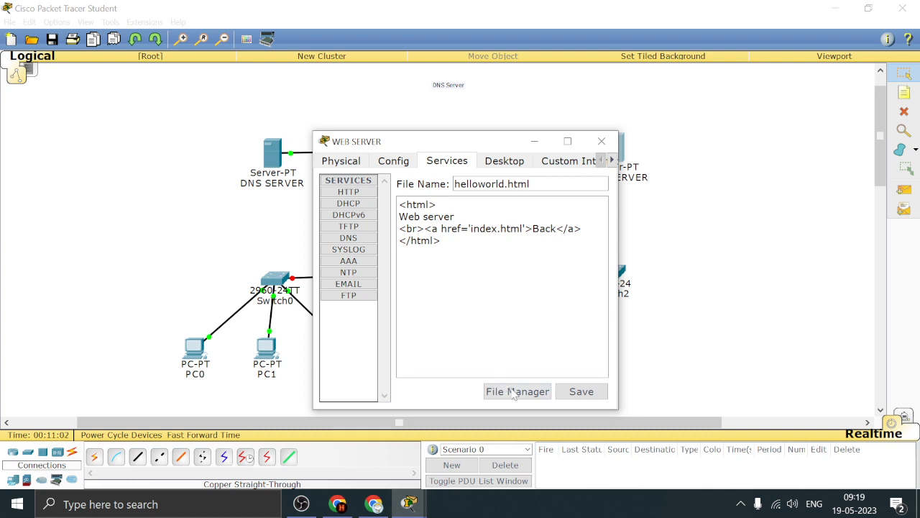
Save helloworld.html over the existing file and close the WEB SERVER window
left_click(582, 391)
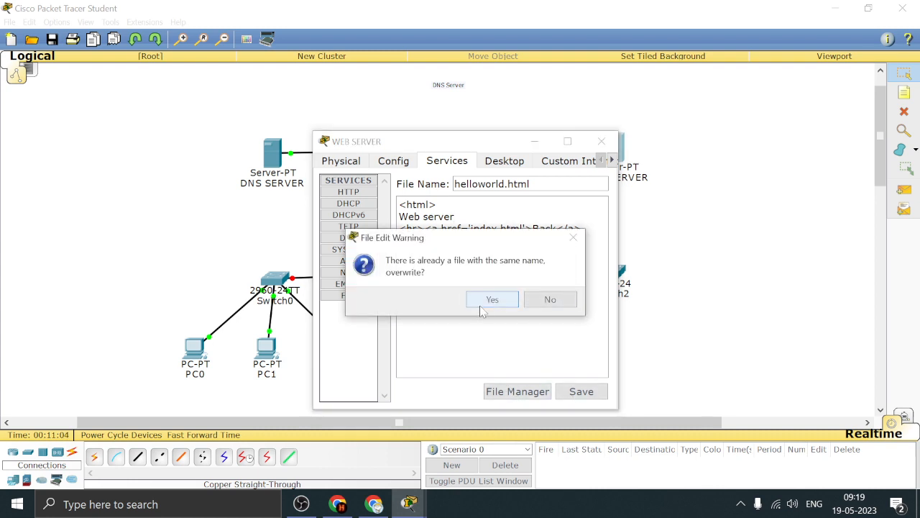
left_click(492, 300)
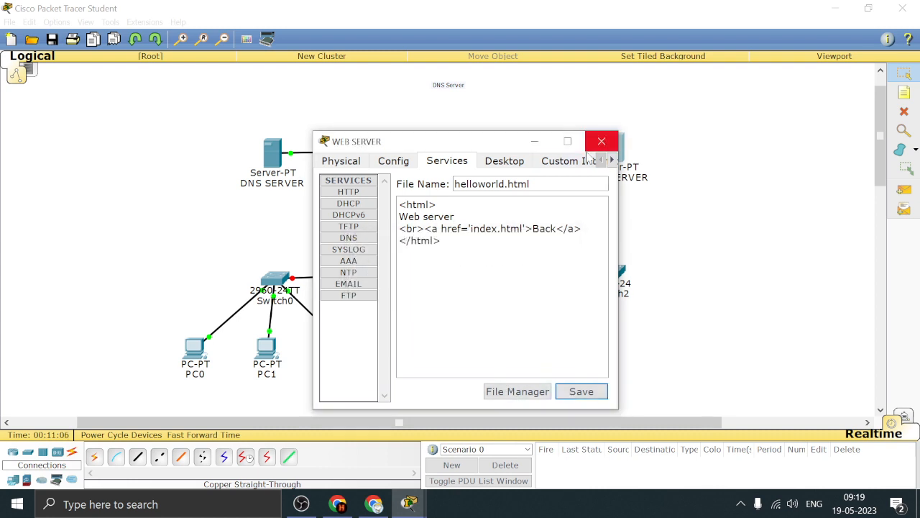
left_click(567, 141)
left_click(869, 9)
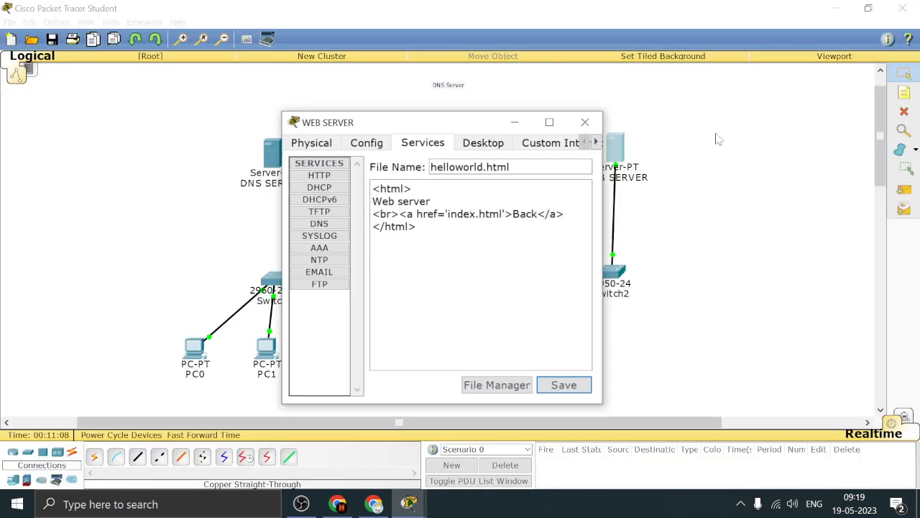
left_click(609, 142)
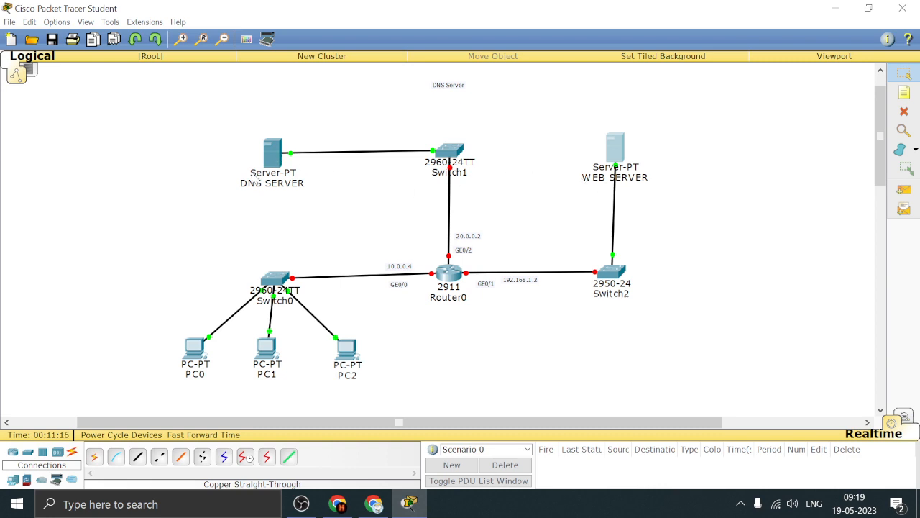
left_click(272, 164)
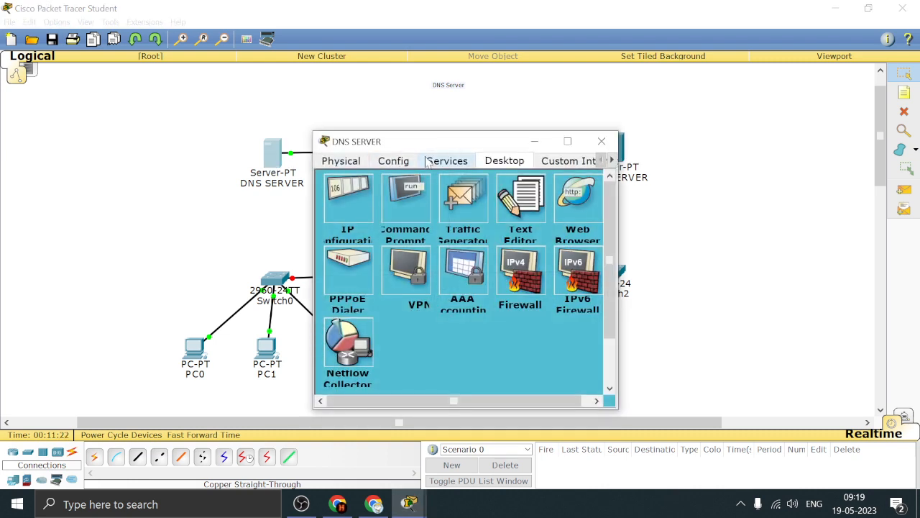
left_click(435, 161)
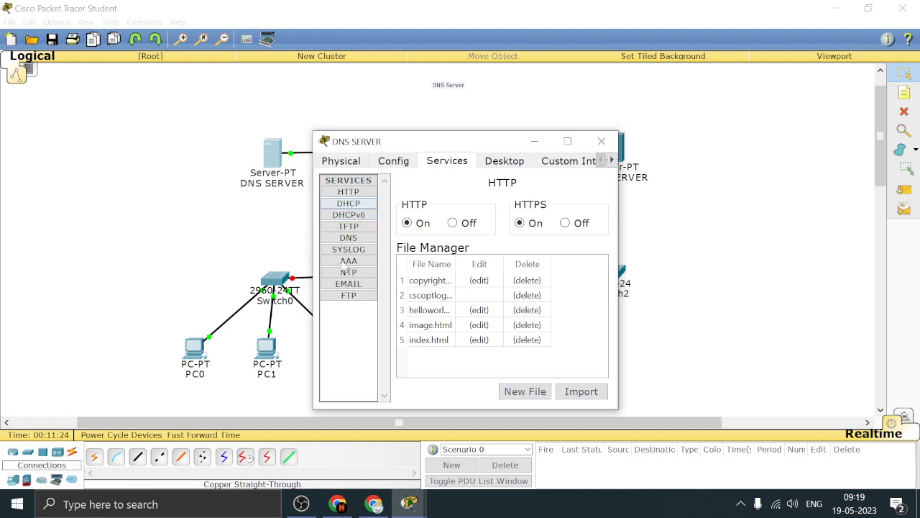
left_click(348, 238)
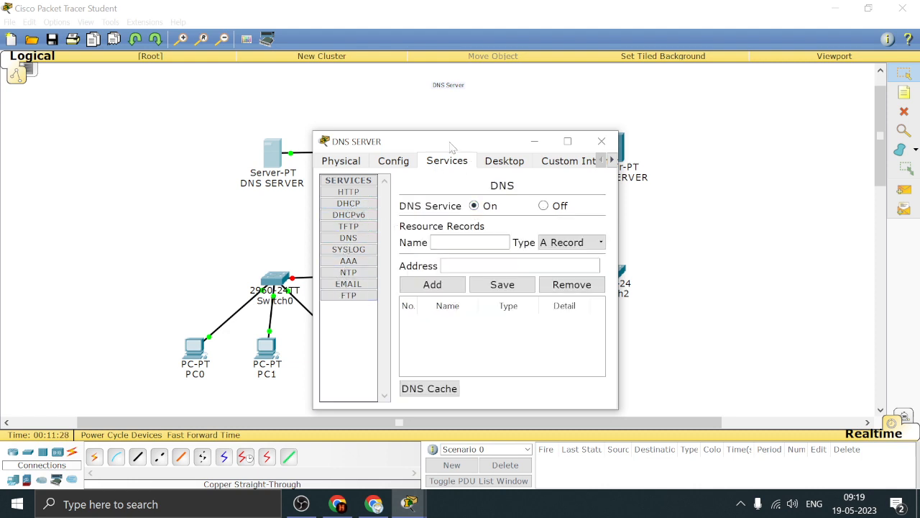
left_click_drag(448, 141, 476, 100)
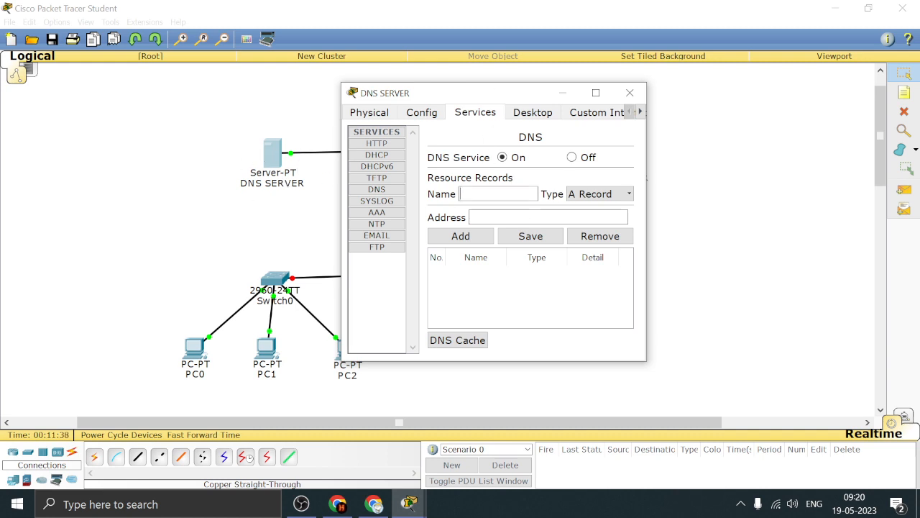
type("www.dnscheck")
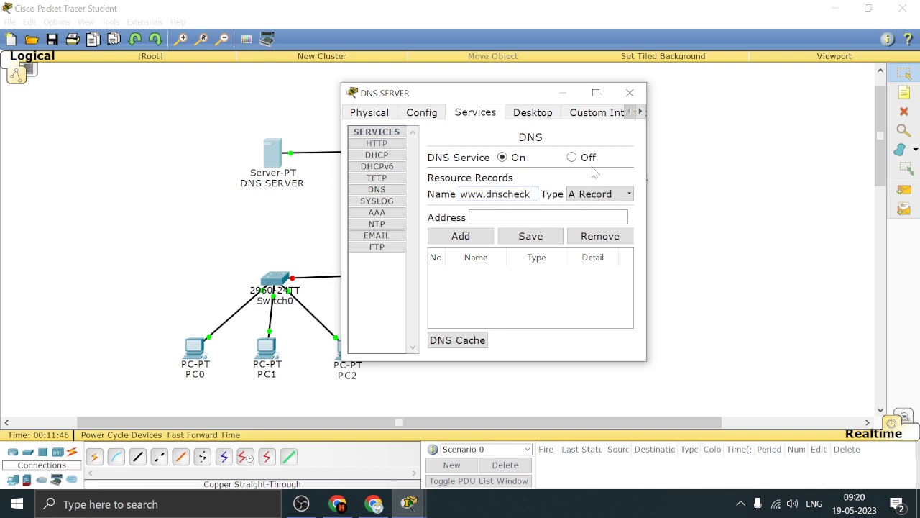
type(".com")
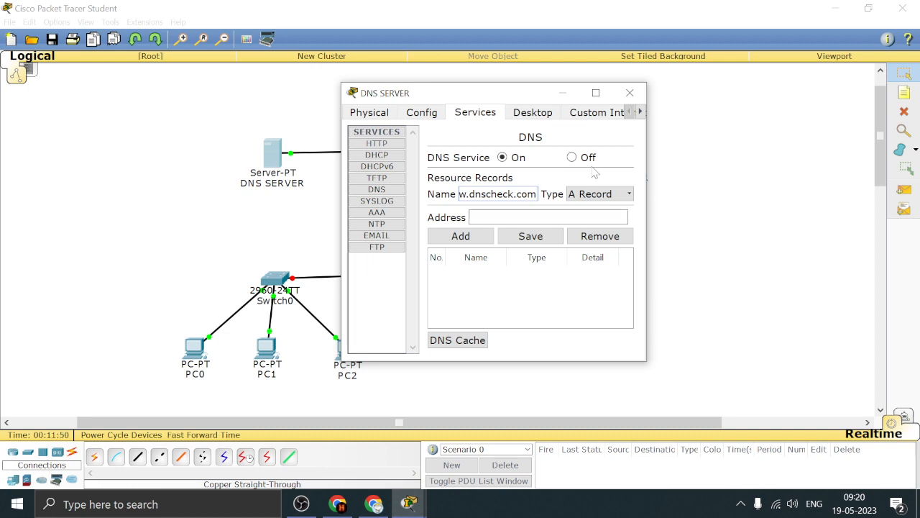
Set the record's address to 192.168.1.1, add it to DNS SERVER's resource records and close the window
left_click_drag(461, 194, 540, 195)
left_click(530, 217)
type("192.168.1.1")
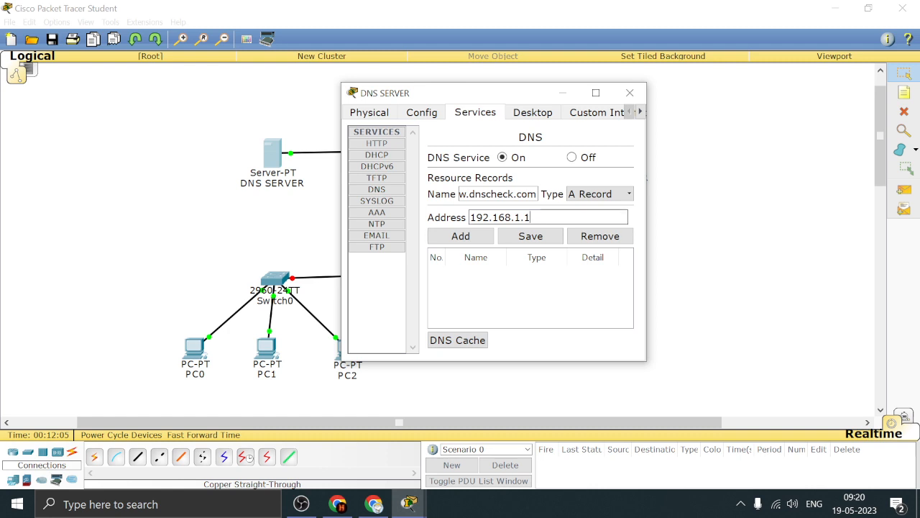
left_click_drag(522, 99, 344, 66)
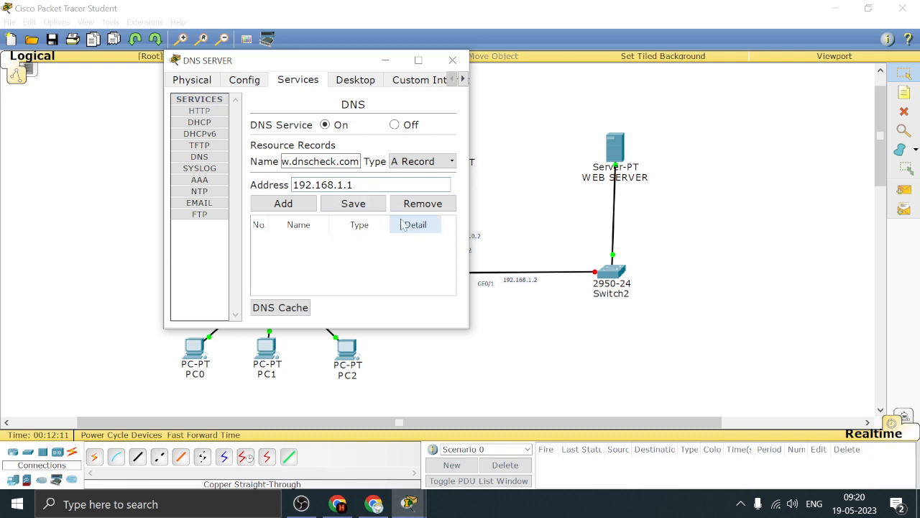
left_click(295, 206)
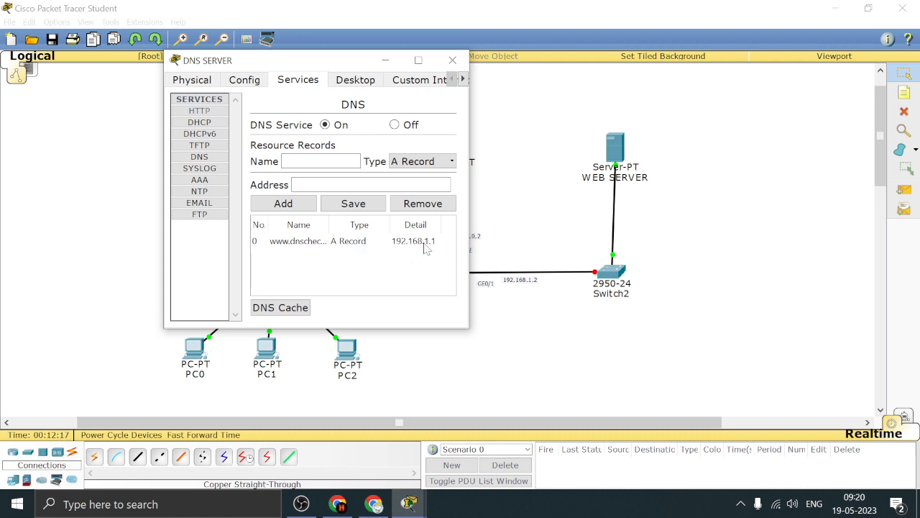
left_click(452, 61)
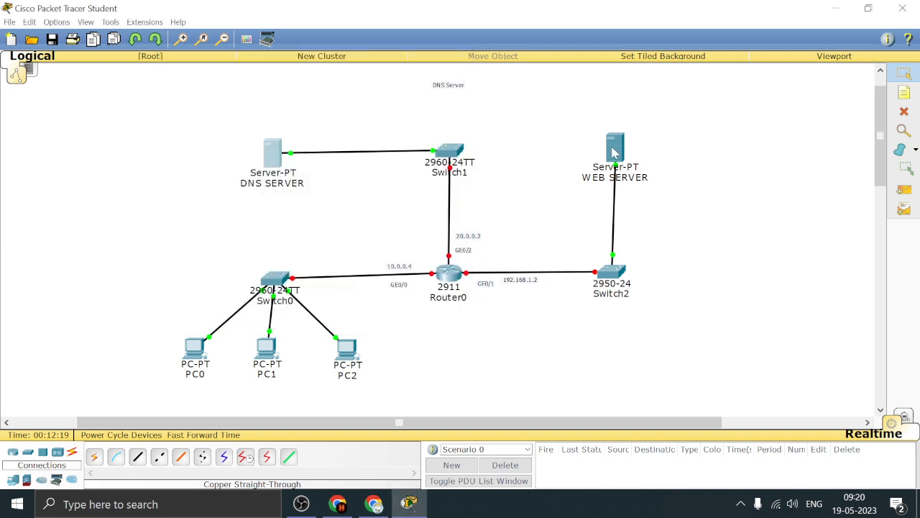
Check the DNS service settings and resource records on WEB SERVER, and close its window
left_click(615, 147)
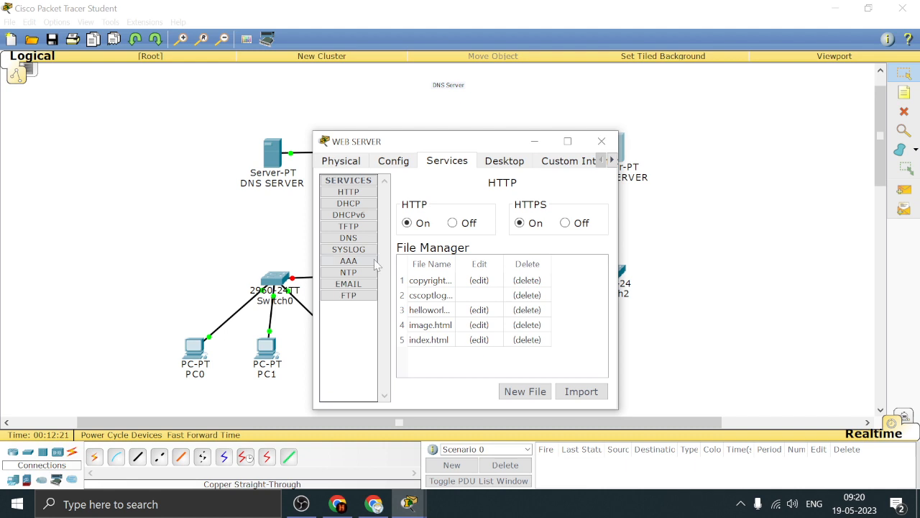
left_click(348, 238)
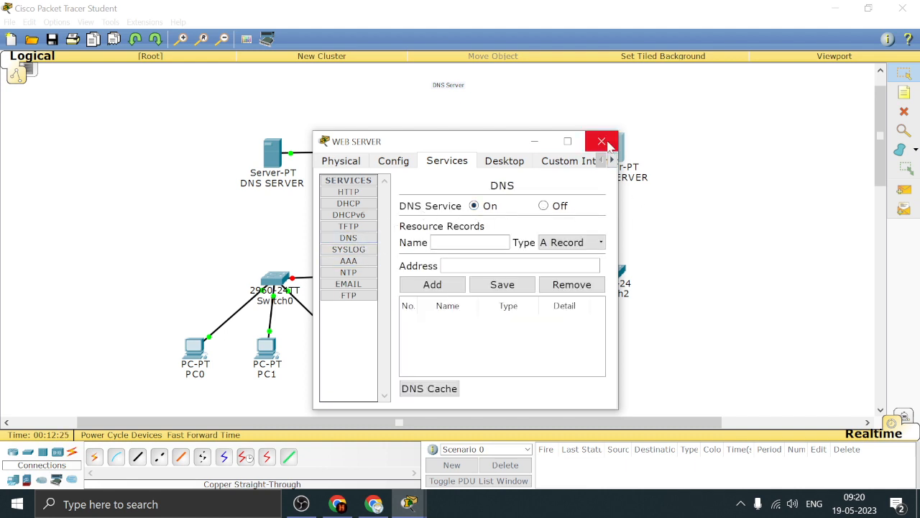
left_click(602, 142)
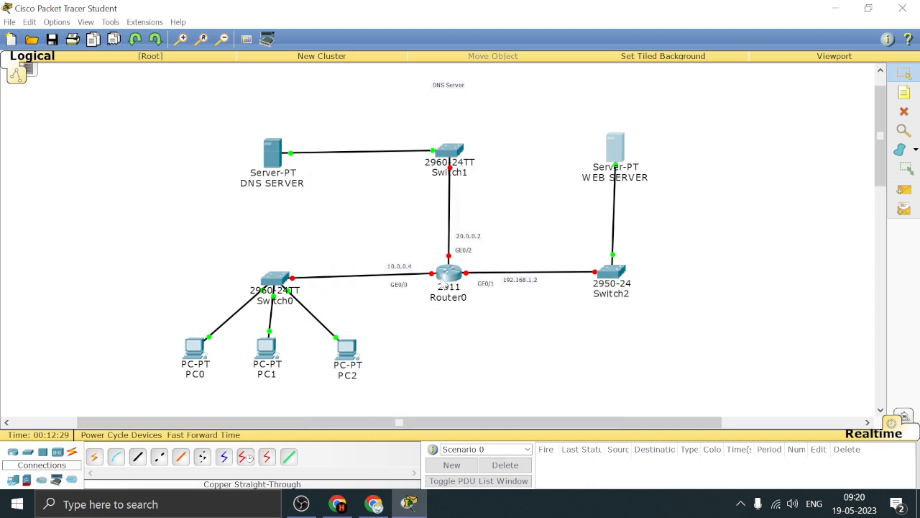
Configure Router0's GigabitEthernet0/0 with IP address 10.0.0.4 and subnet mask 255.0.0.0, turn the port on, and close the configuration
left_click(450, 274)
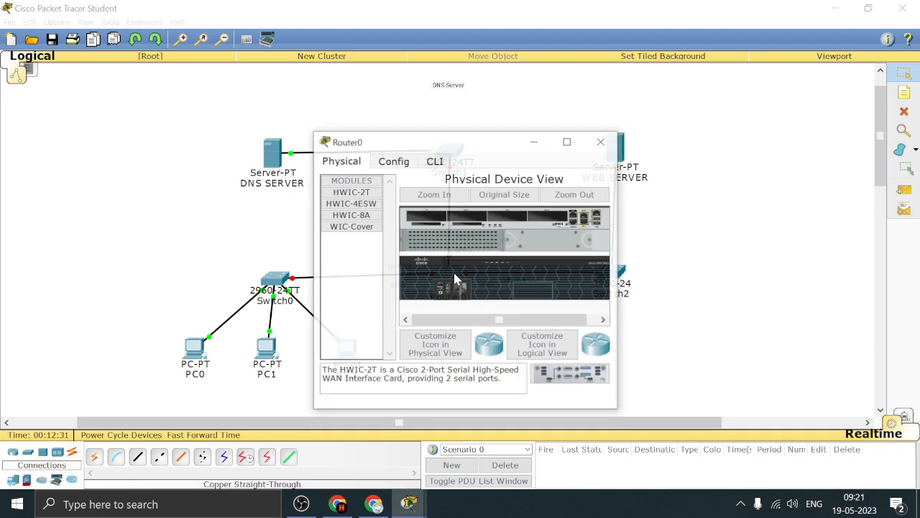
left_click_drag(468, 149, 625, 113)
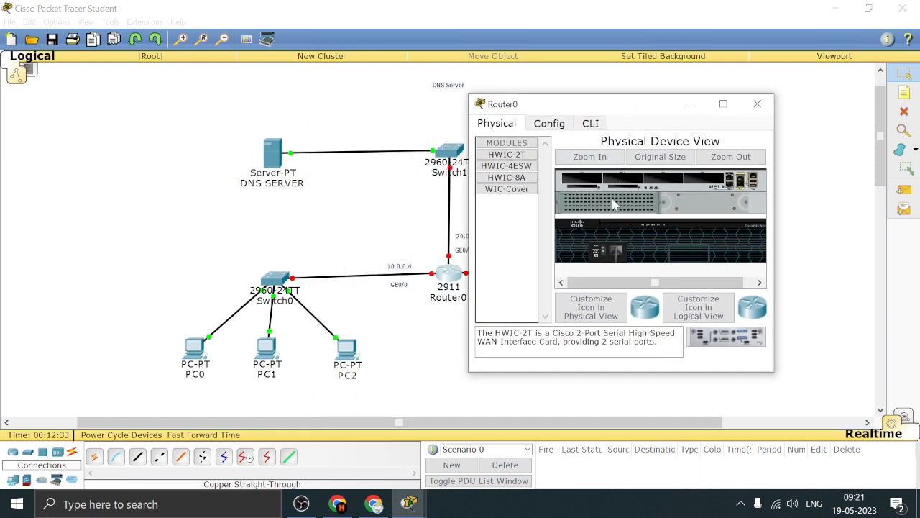
left_click(546, 124)
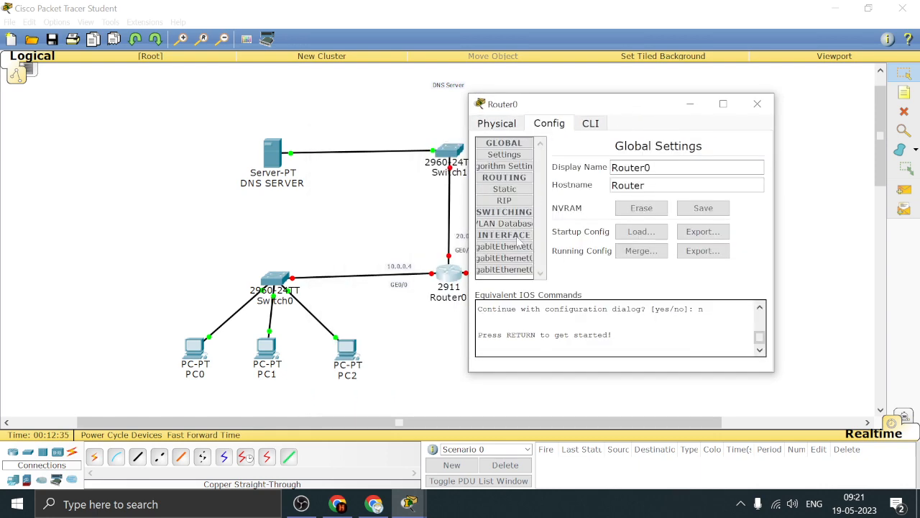
left_click(516, 247)
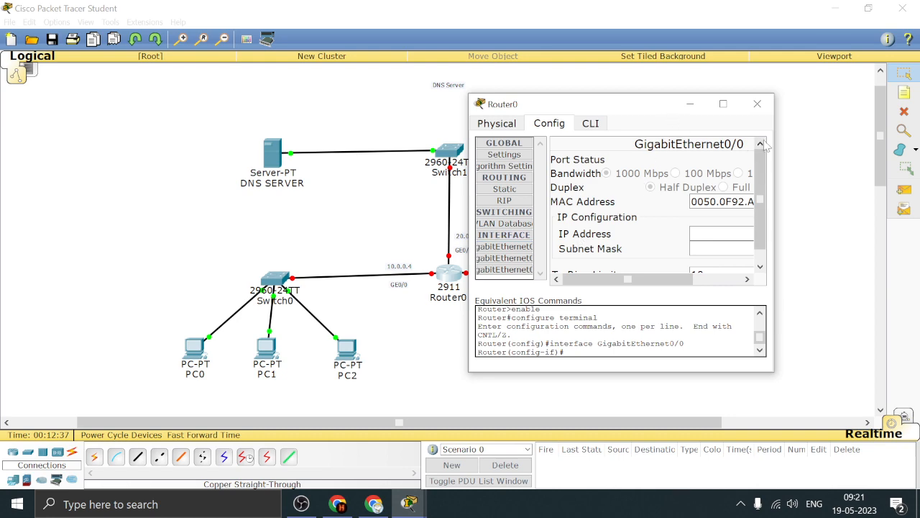
left_click_drag(776, 144, 877, 144)
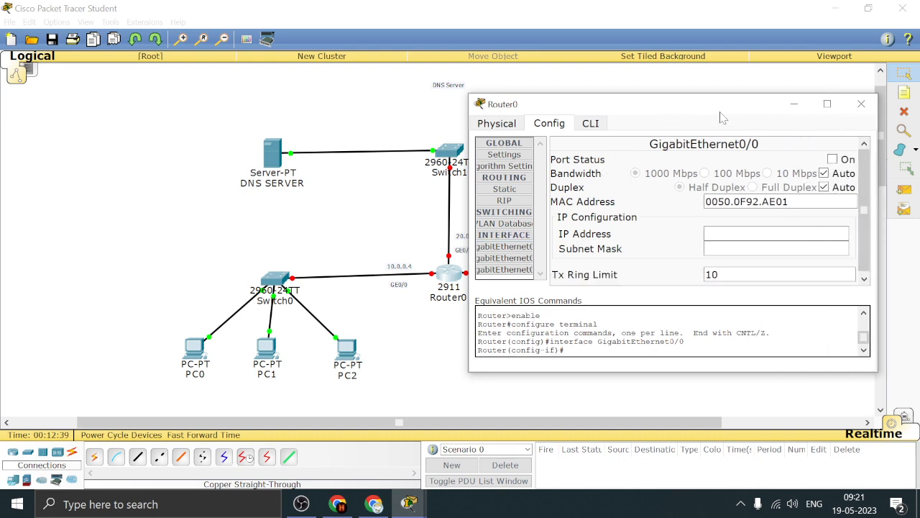
left_click_drag(716, 117, 686, 112)
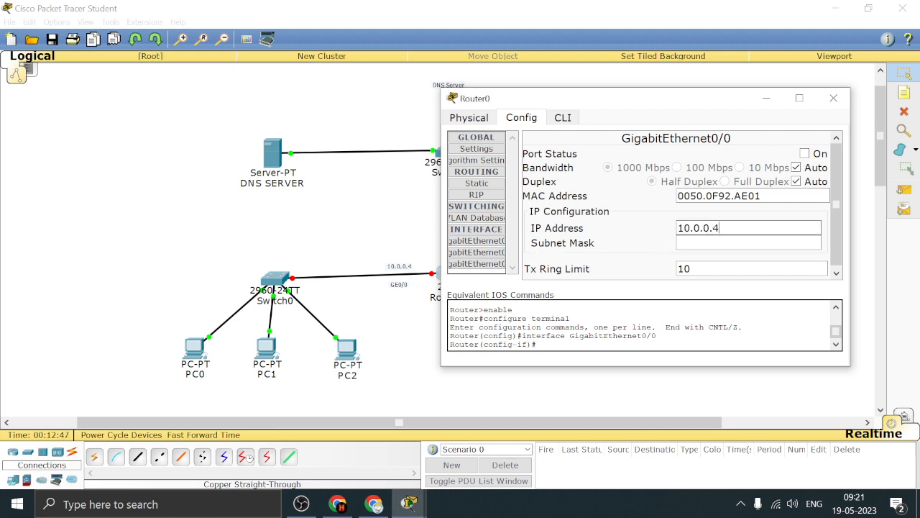
key("Return")
left_click(804, 153)
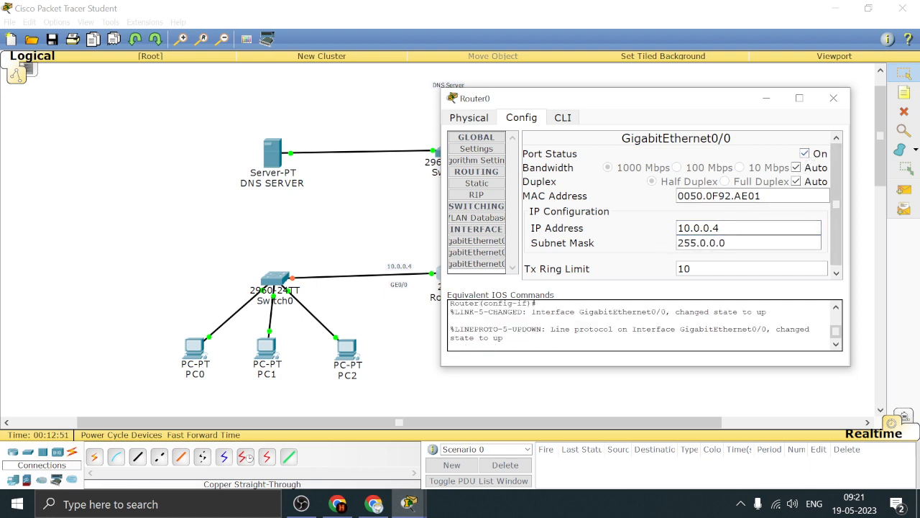
left_click_drag(678, 228, 722, 228)
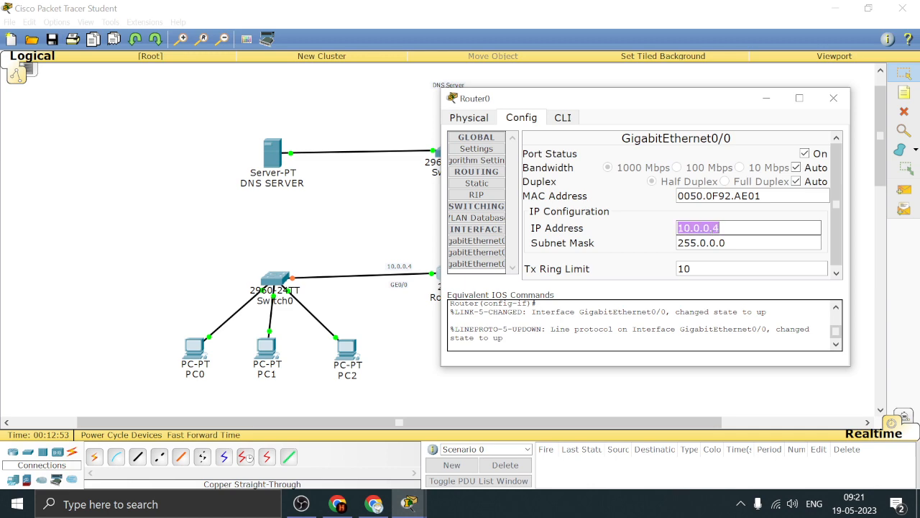
left_click(742, 243)
left_click(834, 99)
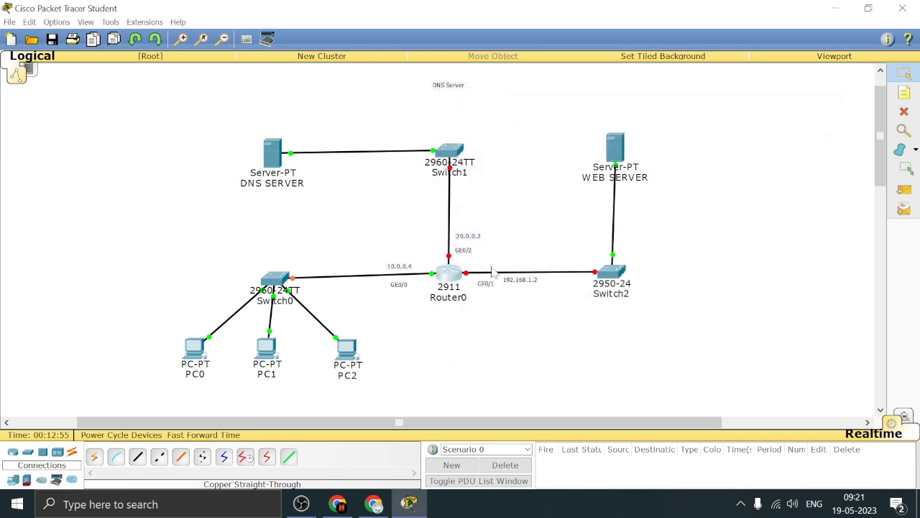
Configure Router0's GigabitEthernet0/1 with IP address 192.168.1.2 and subnet mask 255.255.255.0, turn the port on, and close the configuration
left_click(457, 278)
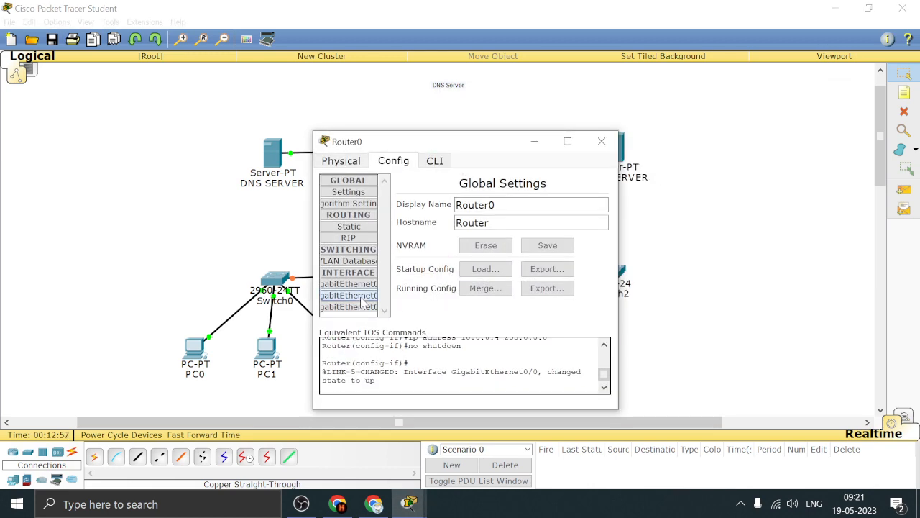
left_click(348, 295)
left_click_drag(617, 223, 805, 217)
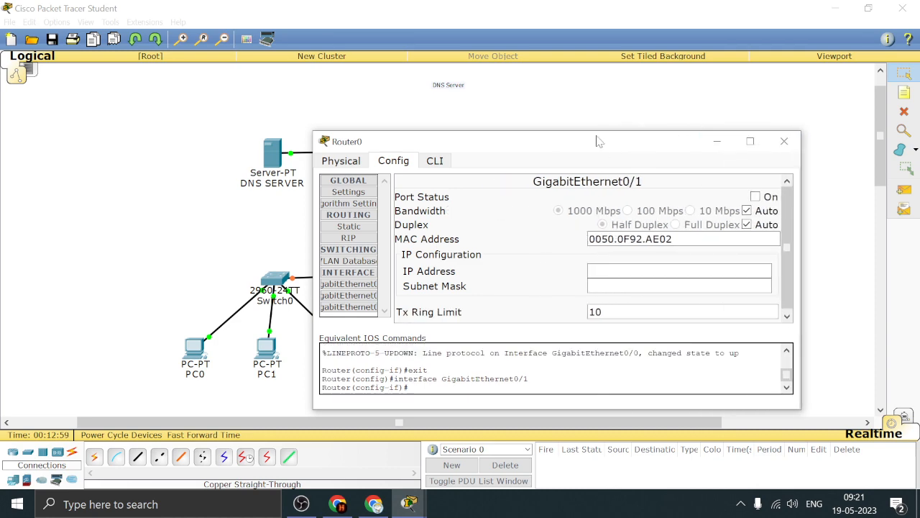
left_click_drag(595, 145, 194, 124)
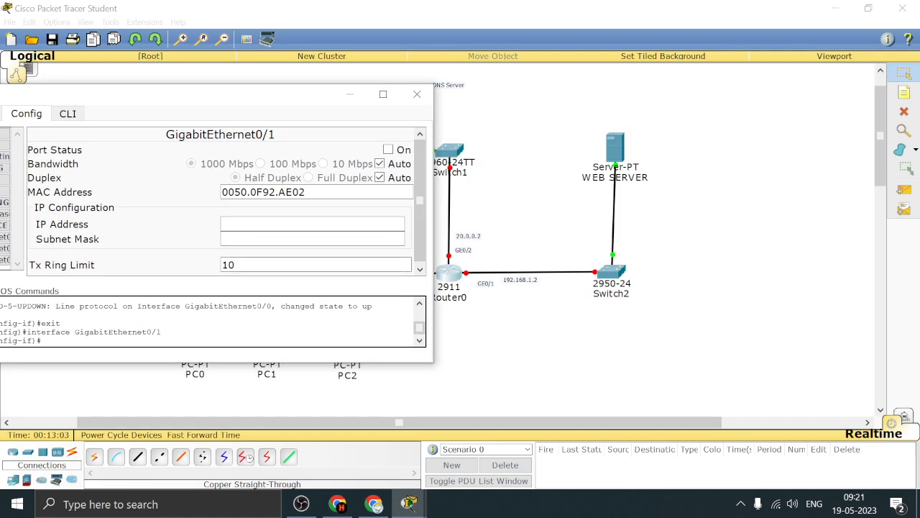
left_click(331, 224)
left_click(282, 241)
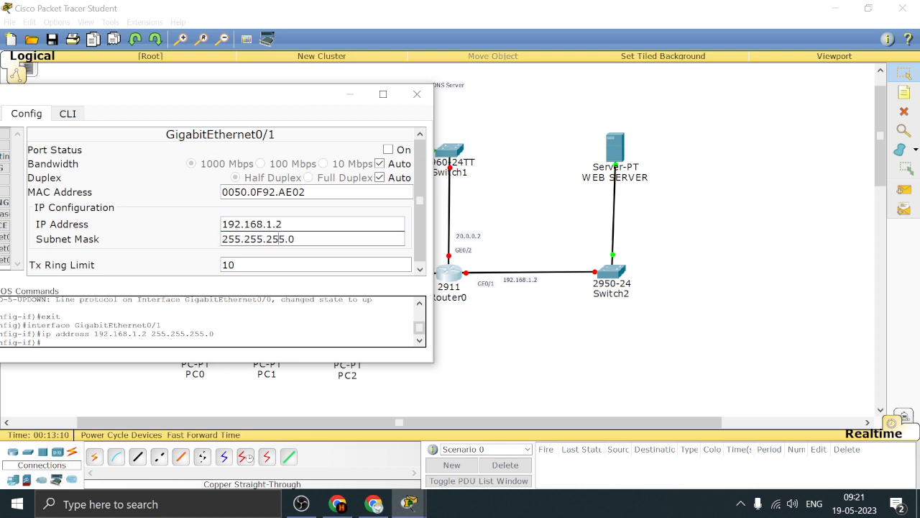
left_click(388, 150)
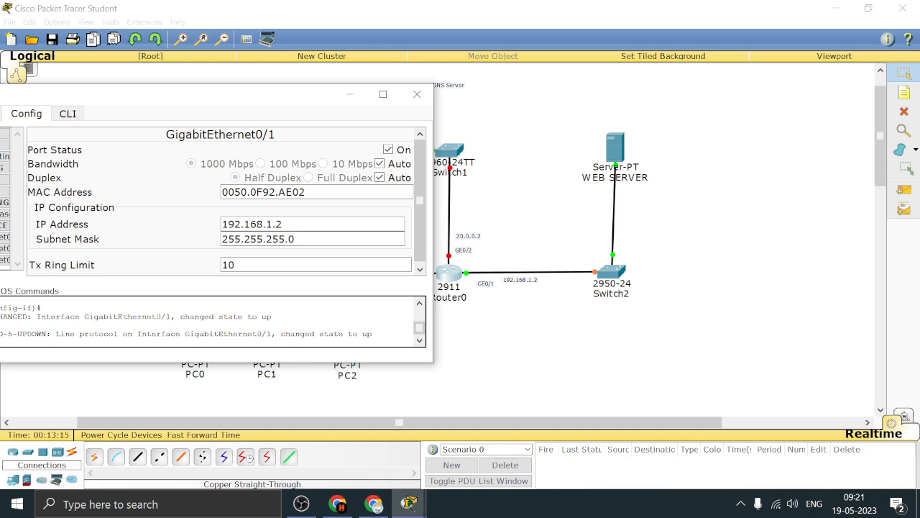
left_click(417, 94)
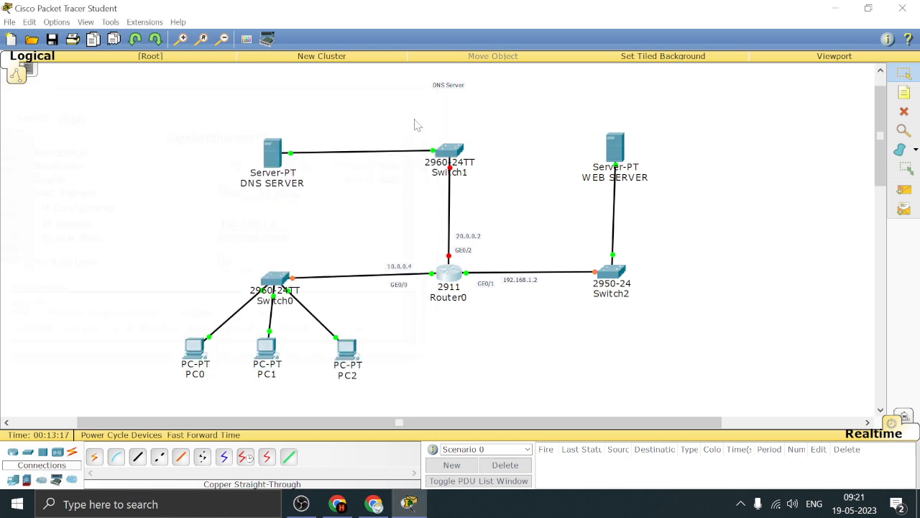
Configure Router0's GigabitEthernet0/2 with IP address 20.0.0.2 and subnet mask 255.0.0.0, turn the port on, and close the configuration
left_click(451, 275)
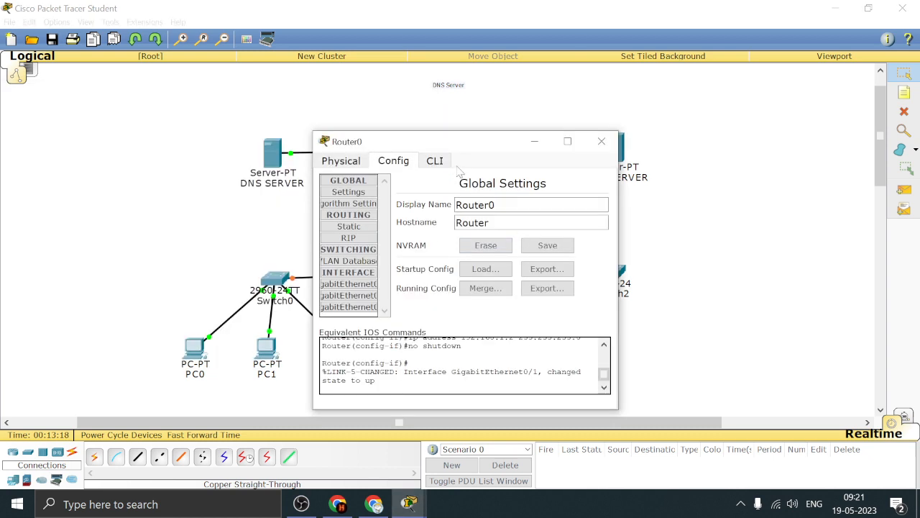
left_click(349, 306)
left_click_drag(619, 259, 781, 259)
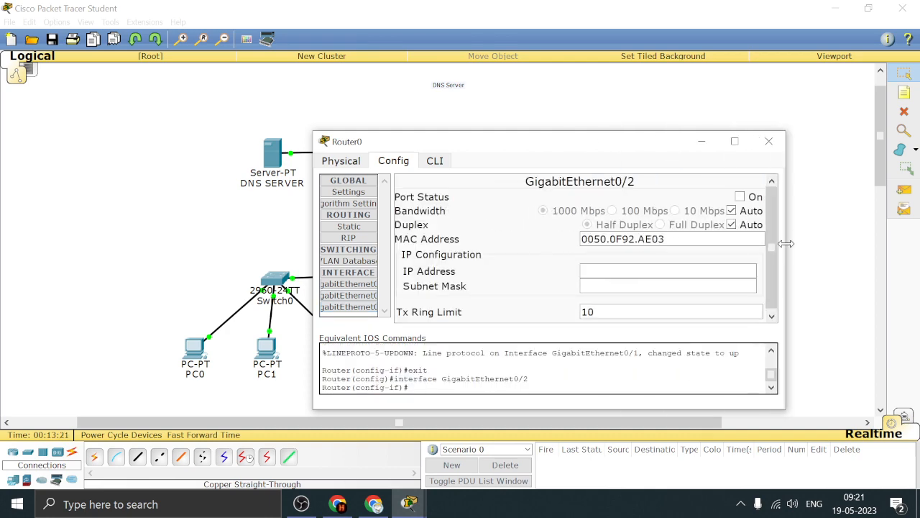
left_click_drag(584, 155, 582, 108)
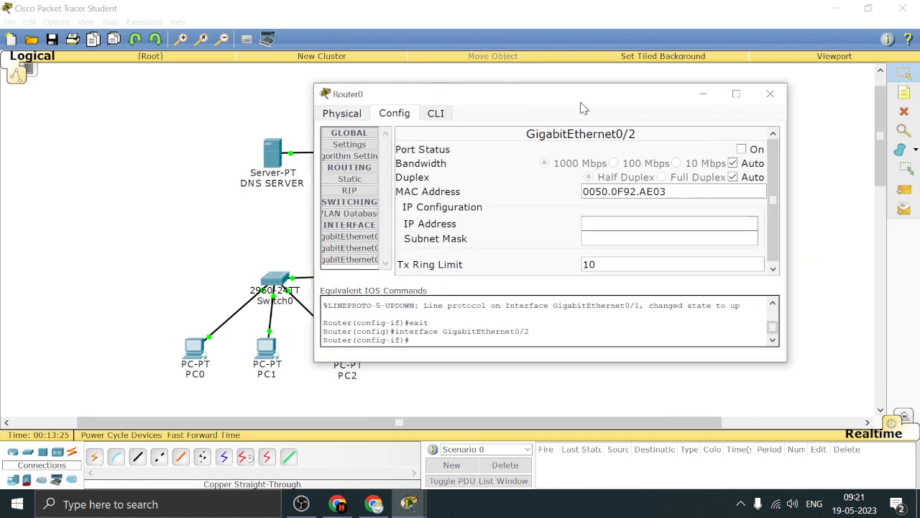
type("2")
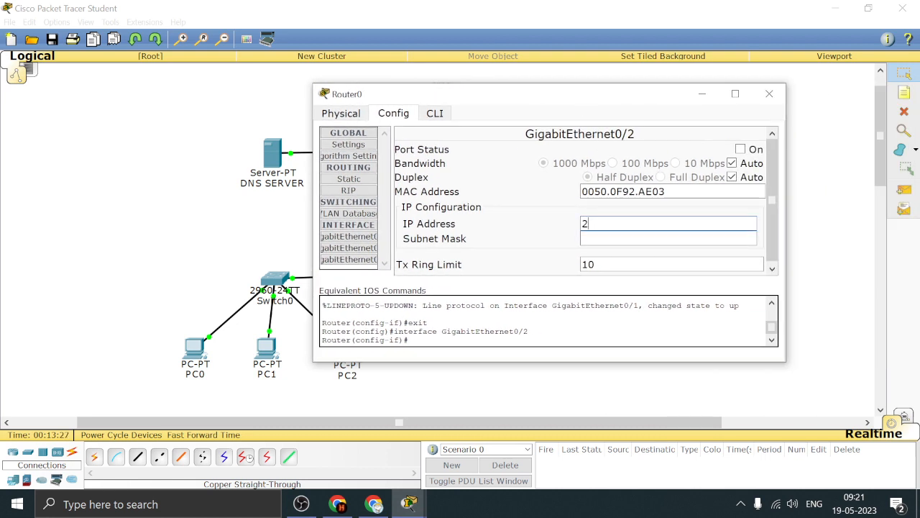
type("0.0.0.2")
key("Tab")
left_click(741, 150)
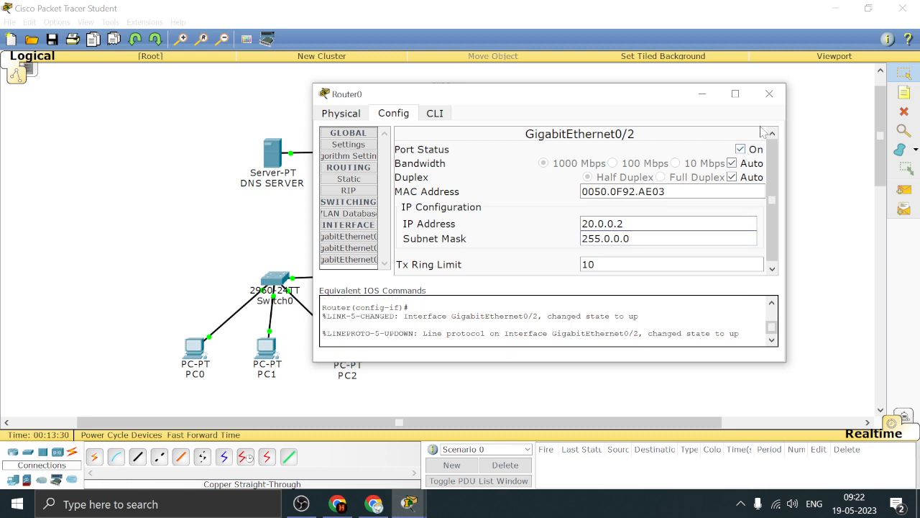
left_click(769, 93)
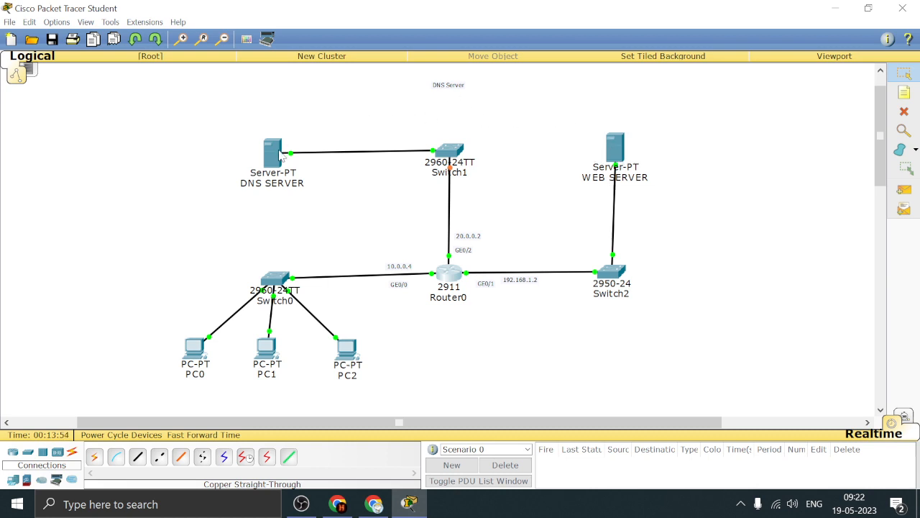
left_click(196, 349)
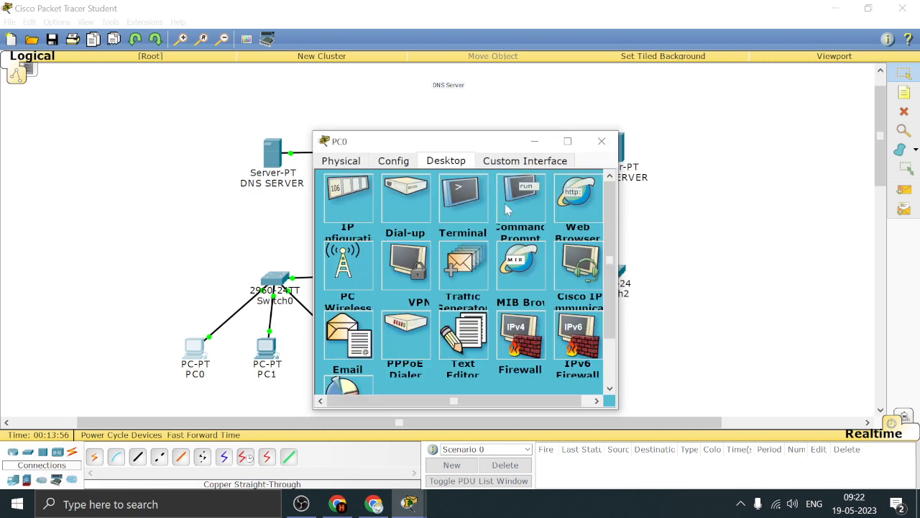
left_click(568, 205)
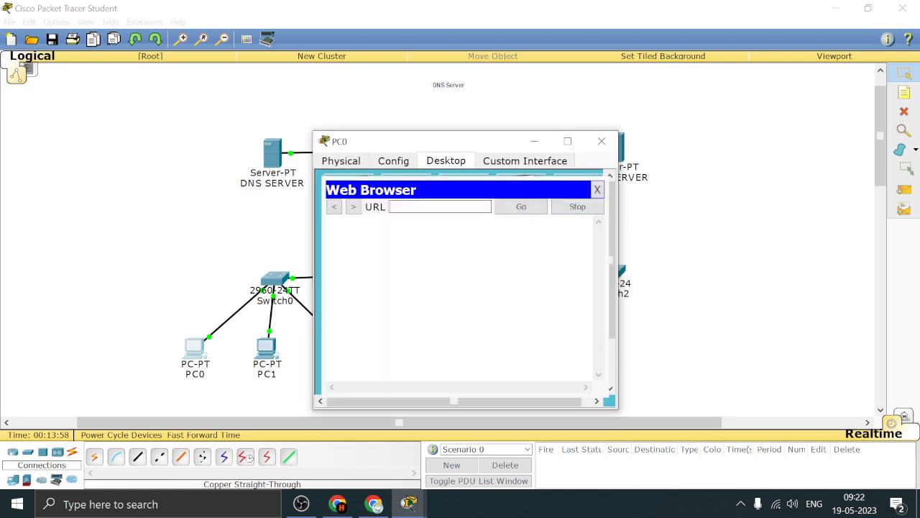
type("www.dnscheck.com")
left_click(515, 209)
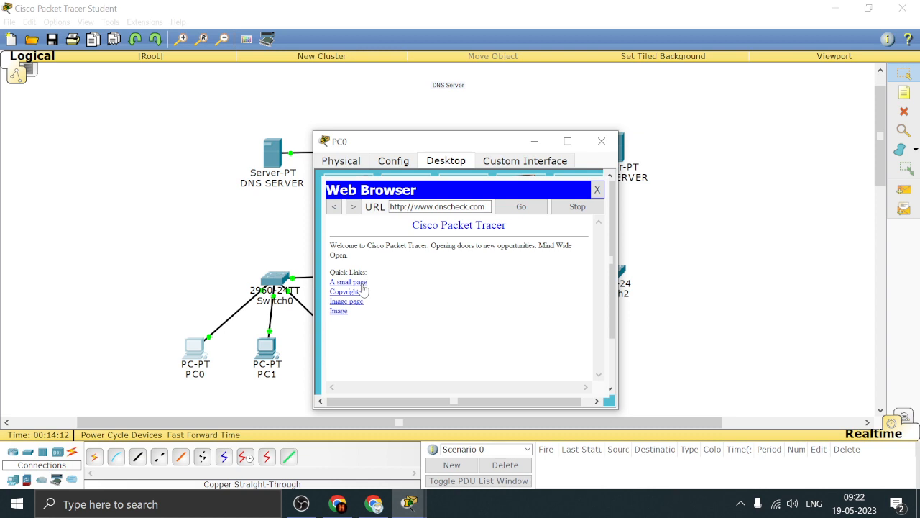
Open the "A small page" link on the loaded site, view it alongside the network topology, and close PC0's window
left_click(363, 284)
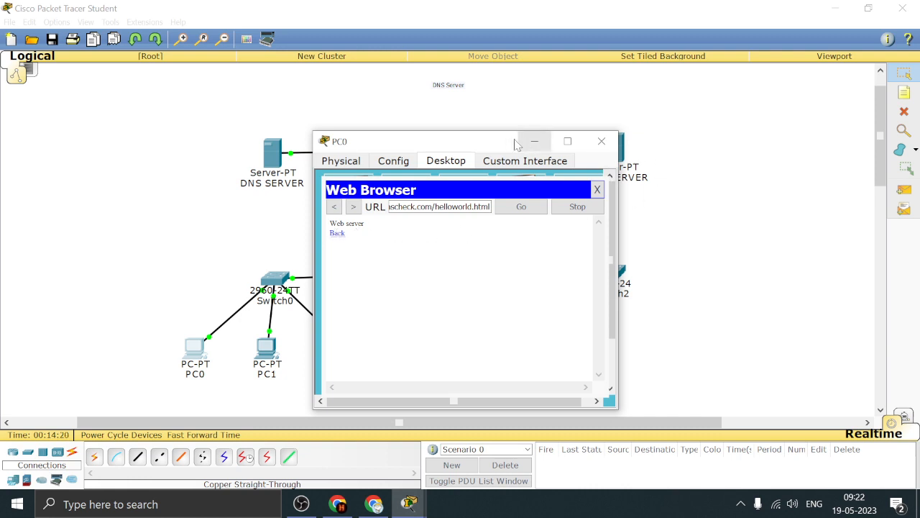
left_click_drag(502, 146, 458, 146)
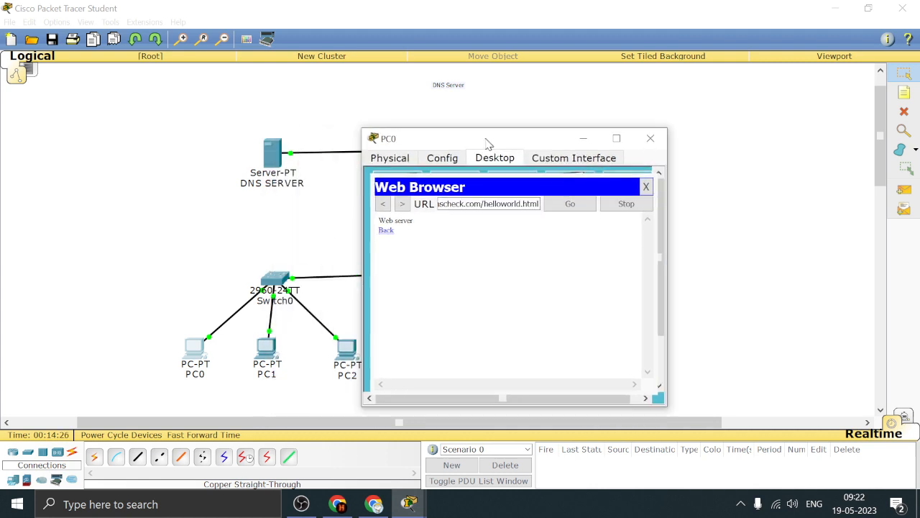
left_click_drag(396, 146, 487, 141)
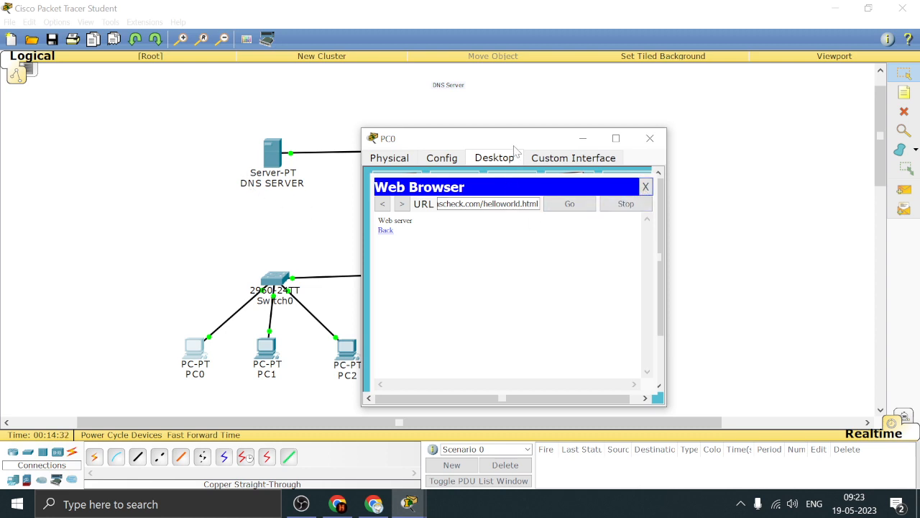
left_click_drag(511, 143, 398, 142)
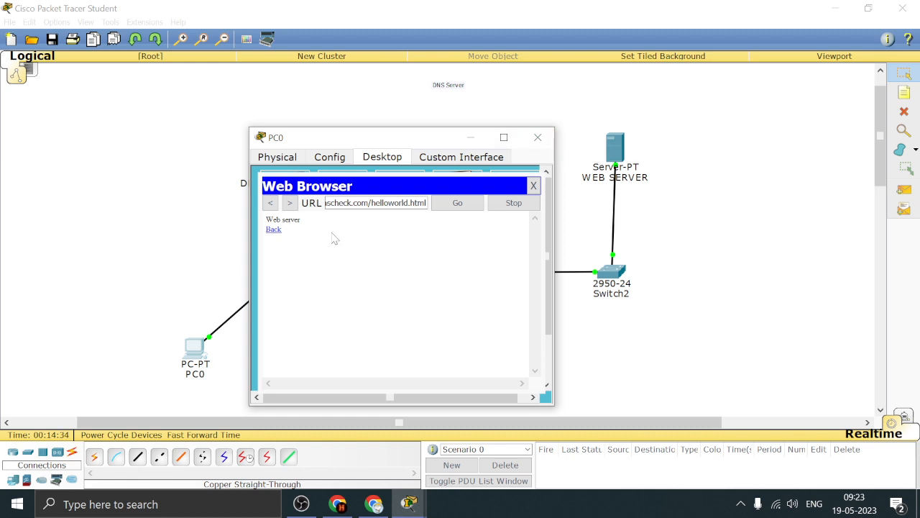
left_click(545, 144)
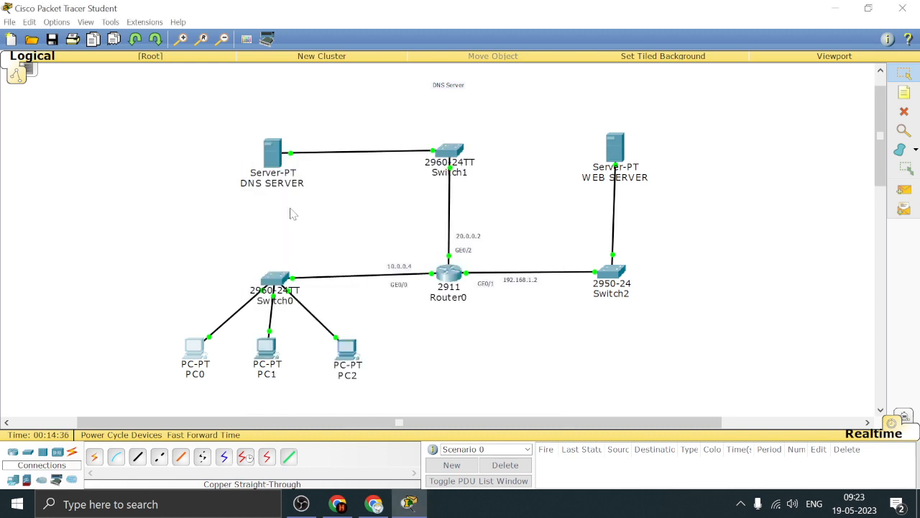